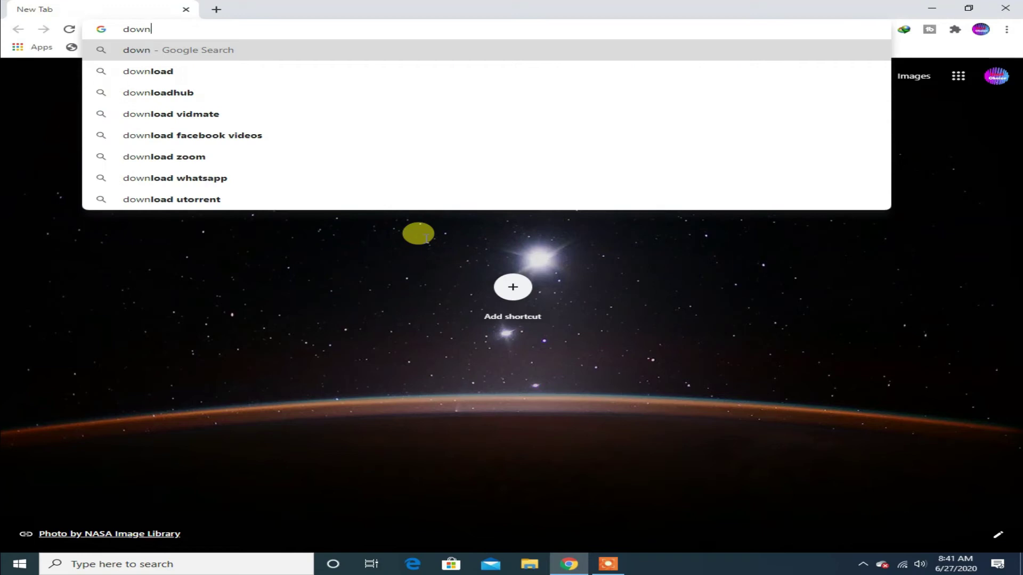
Search Google for 'download zoom meeting for windows 10' and open Zoom's Download for Windows page
type("ad")
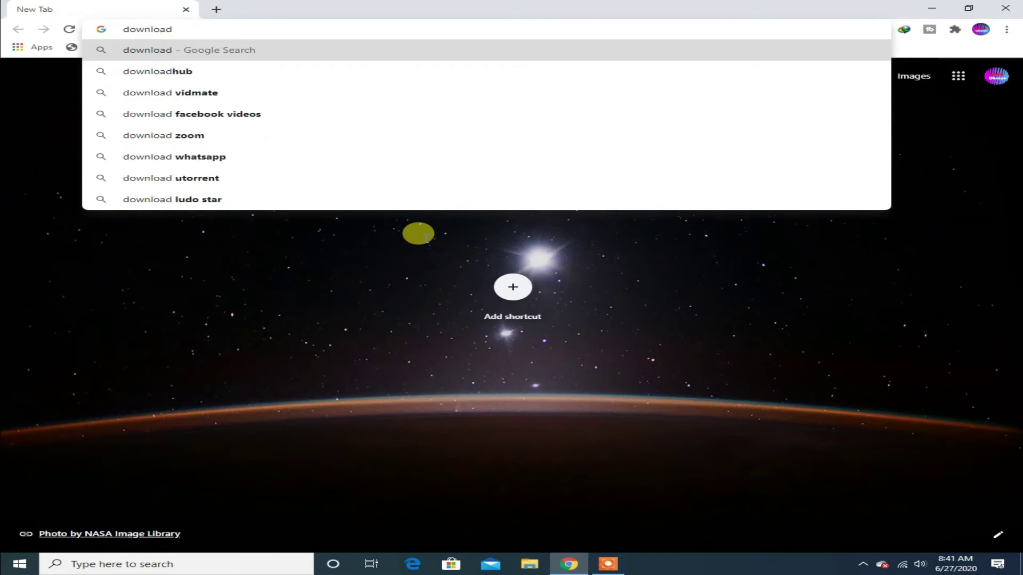
type(" zoom")
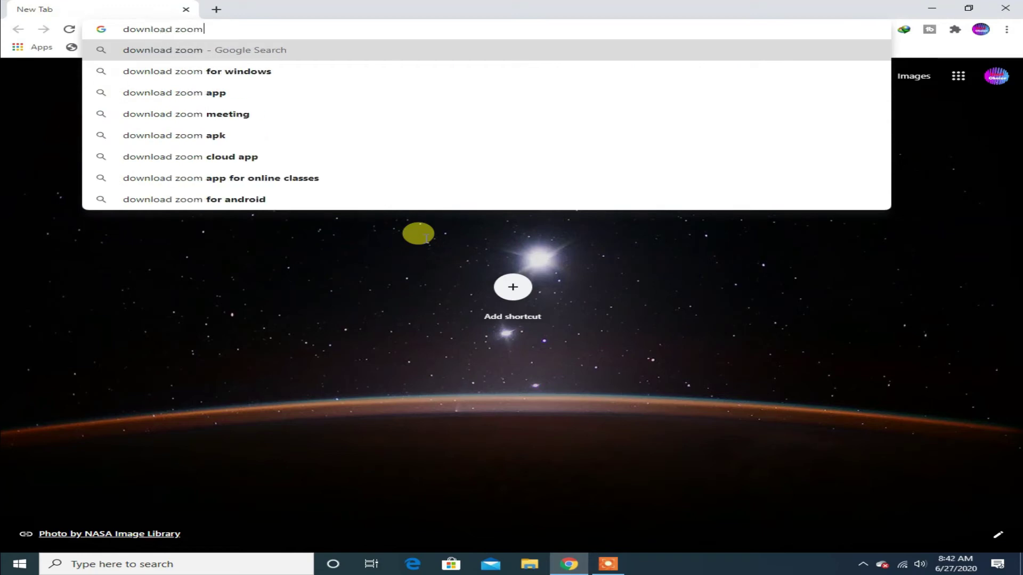
type(" me")
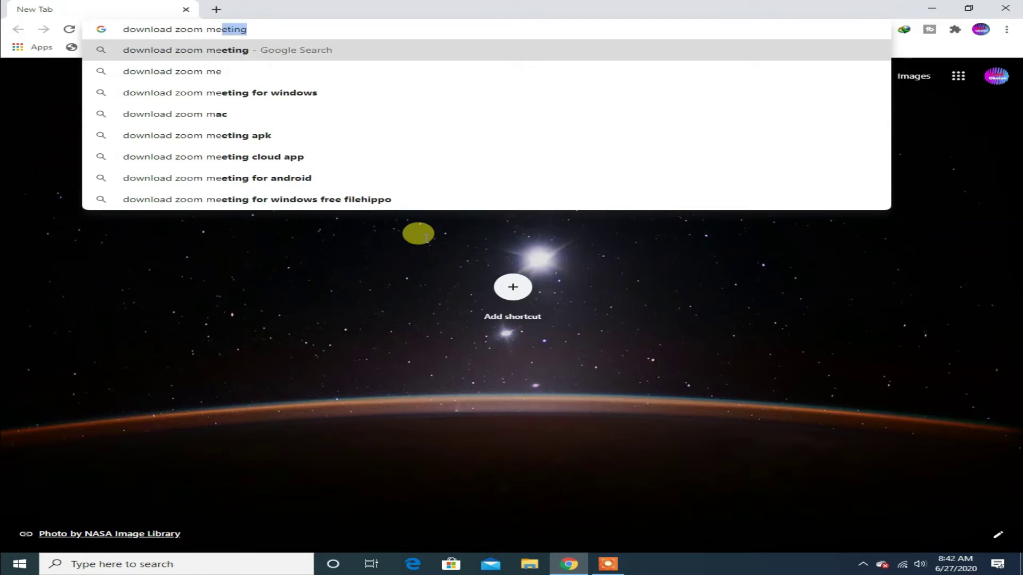
type("eting ")
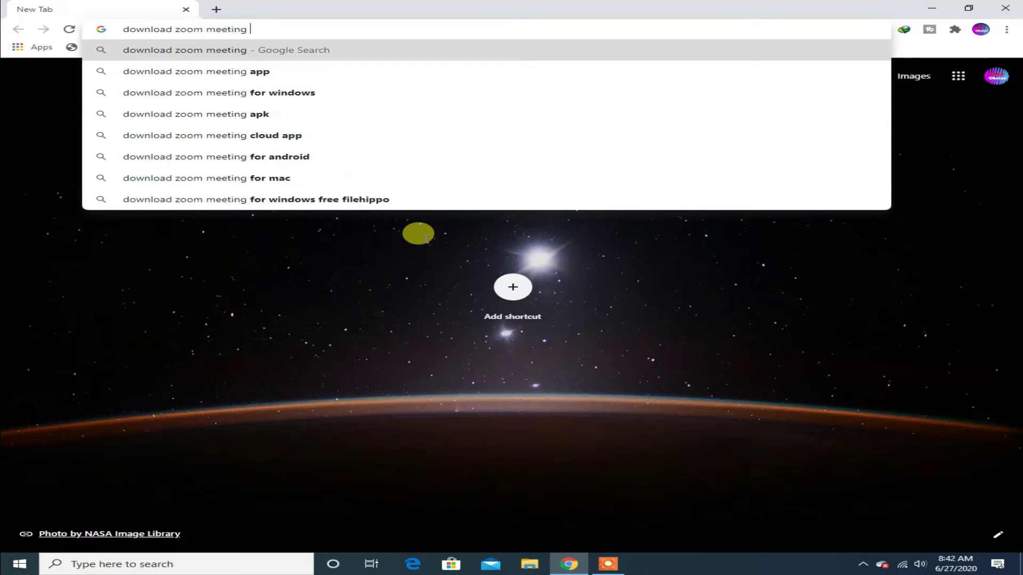
type("for w")
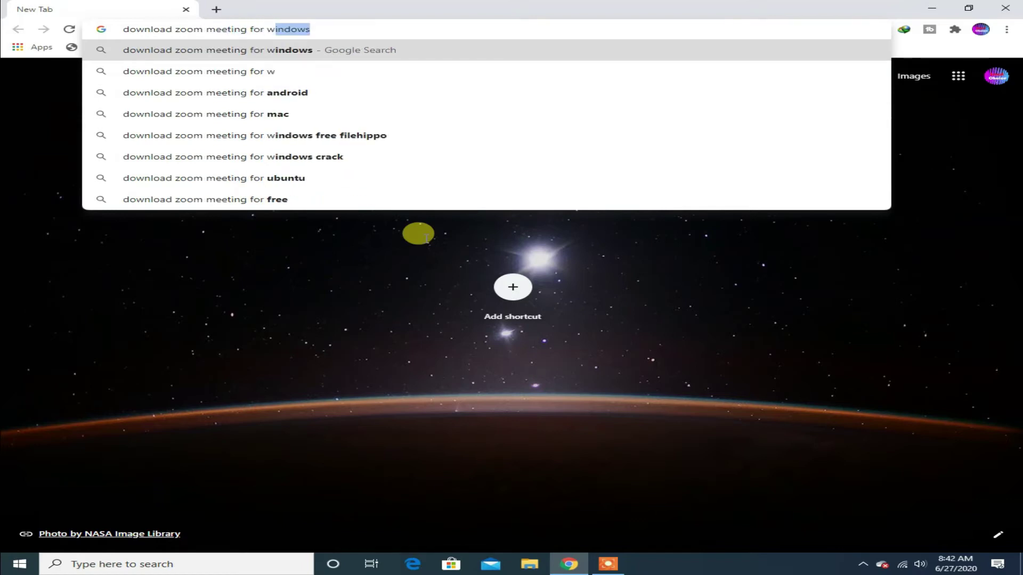
type("indows 10")
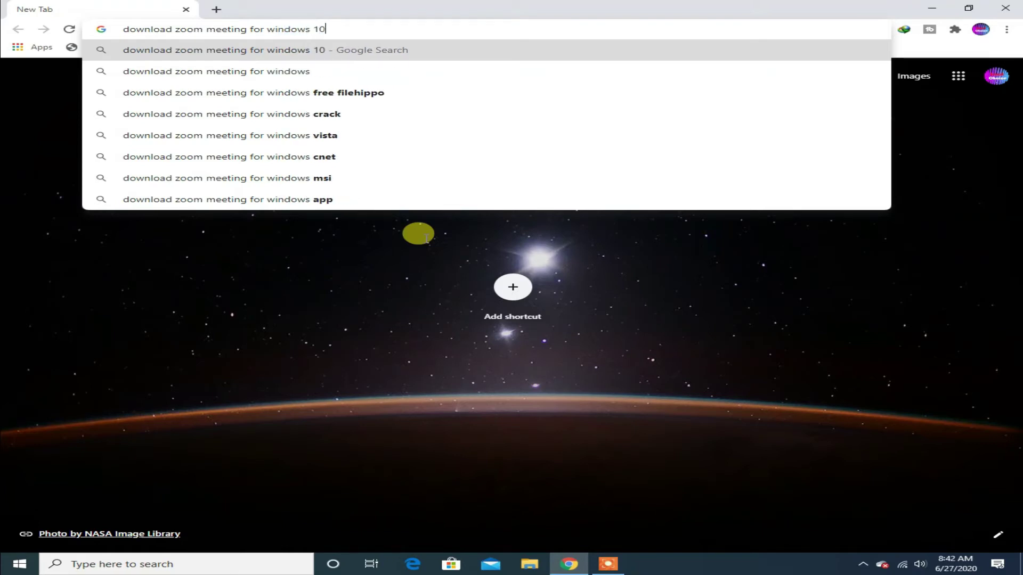
key("Return")
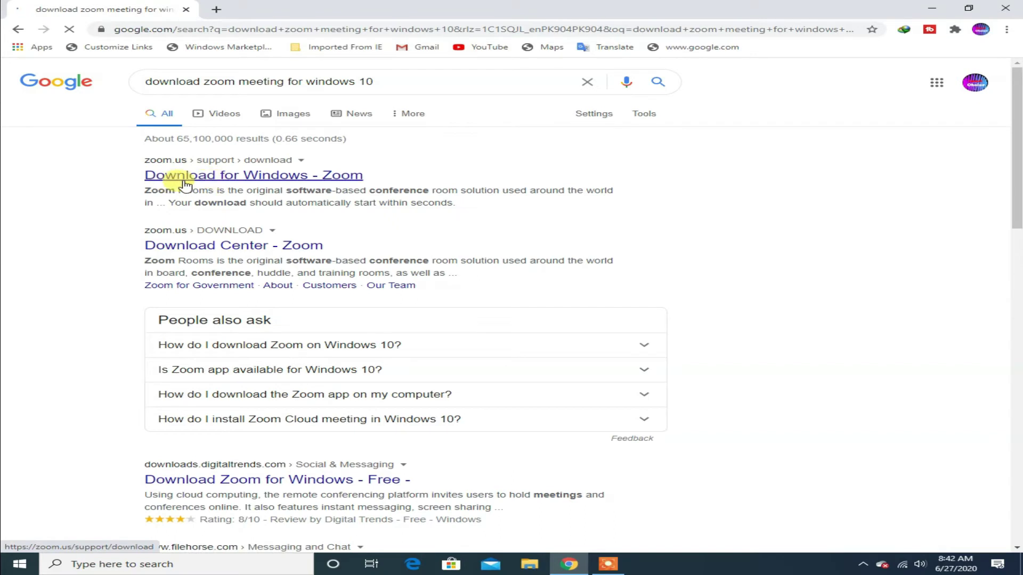
left_click(248, 177)
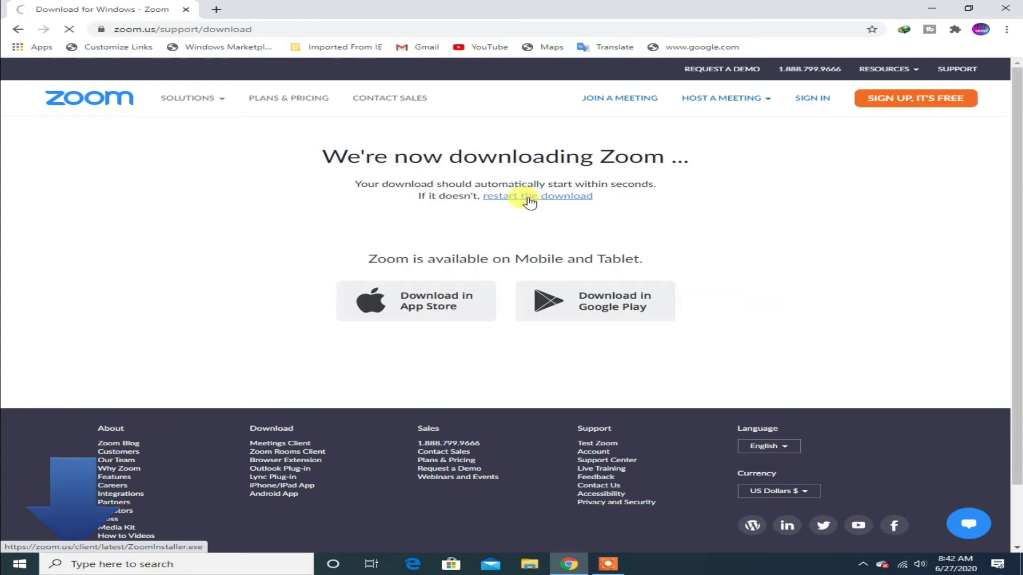
Restart the Zoom installer download and start saving ZoomInstaller.exe in Internet Download Manager
left_click(529, 197)
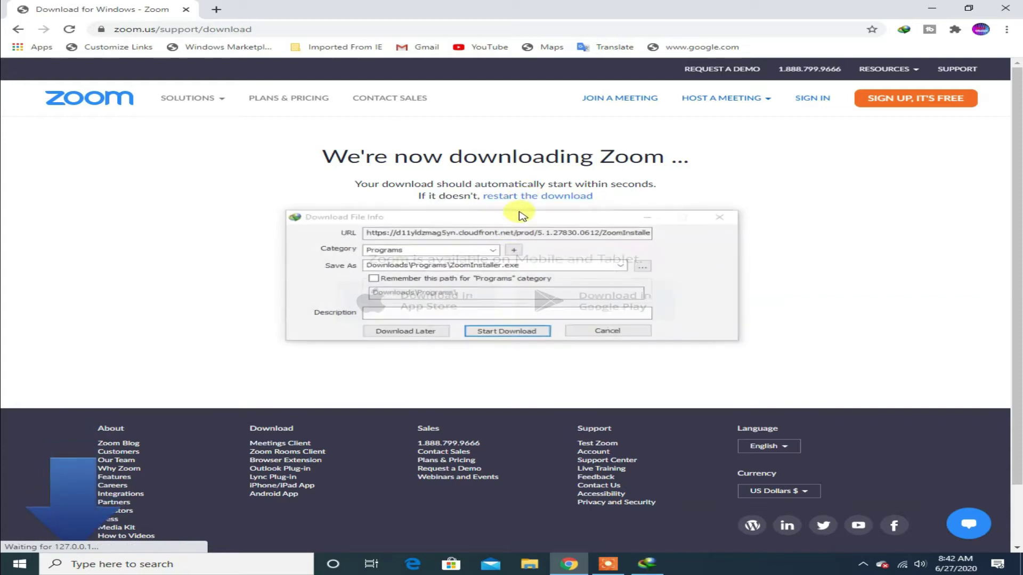
left_click(483, 336)
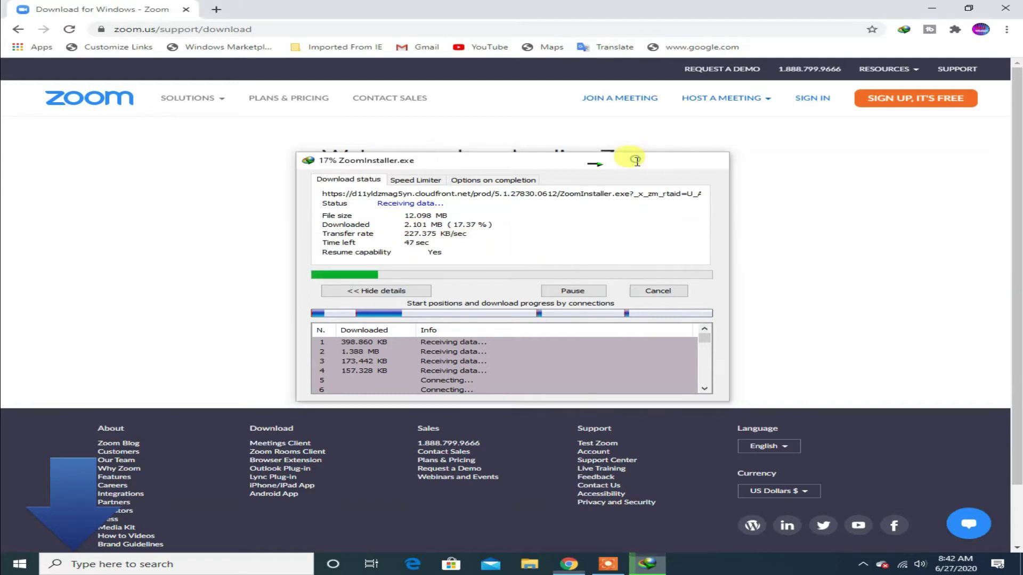
left_click(635, 160)
scroll(632, 244, "down", 2)
scroll(635, 241, "up", 2)
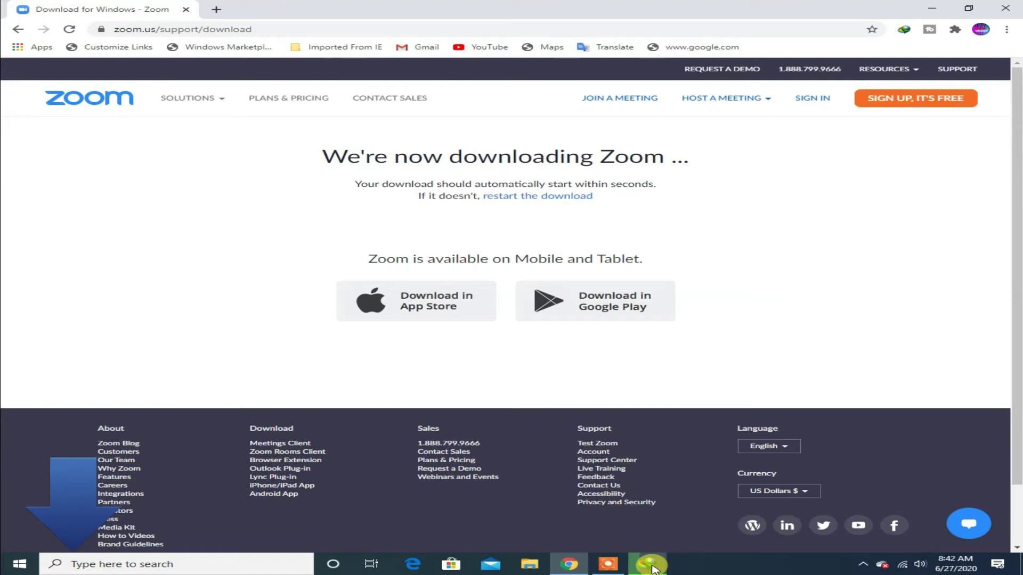
Wait for the 12.09 MB ZoomInstaller.exe to finish downloading, then minimize the browser
left_click(651, 565)
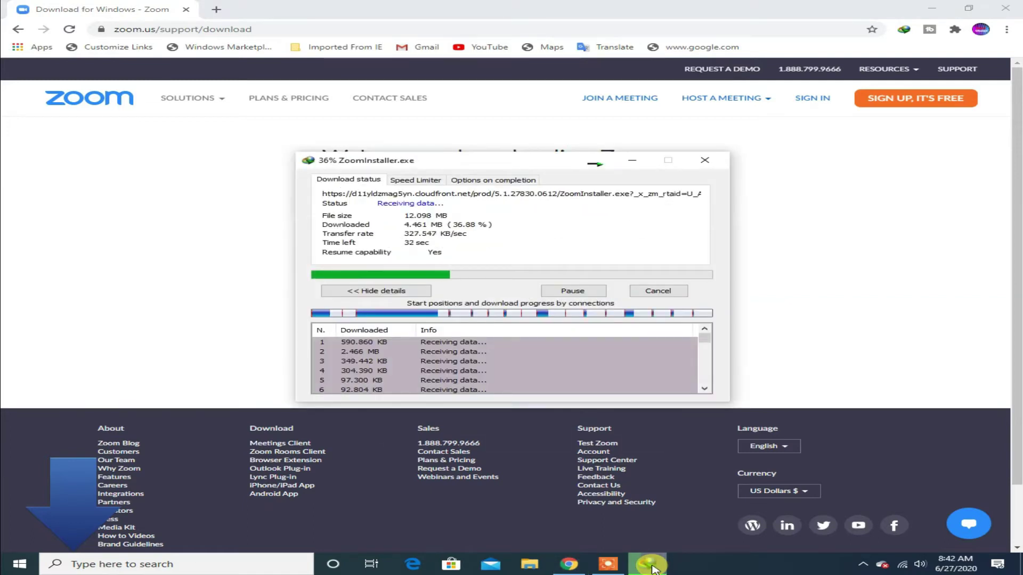
left_click(651, 565)
left_click(648, 565)
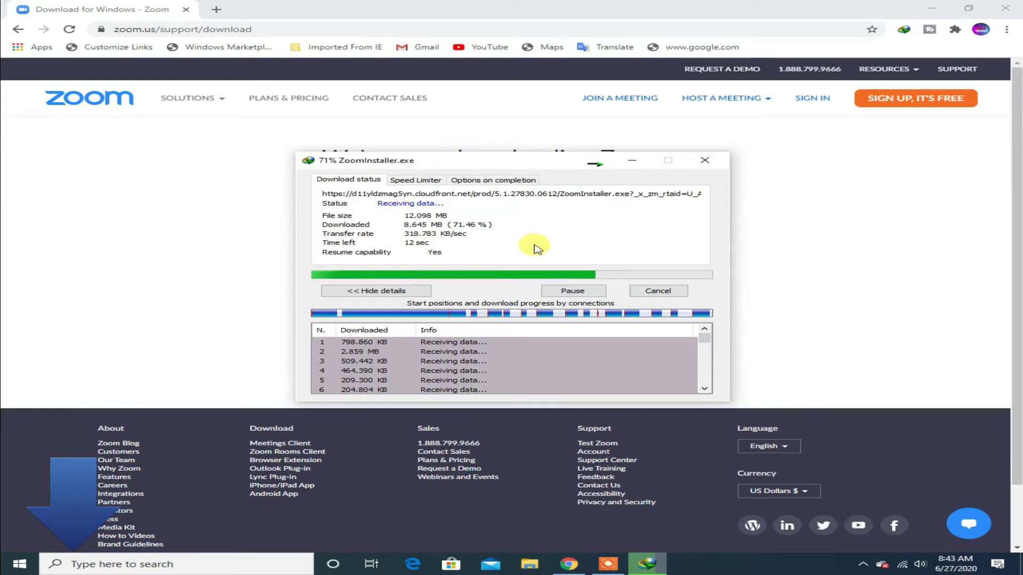
left_click(931, 8)
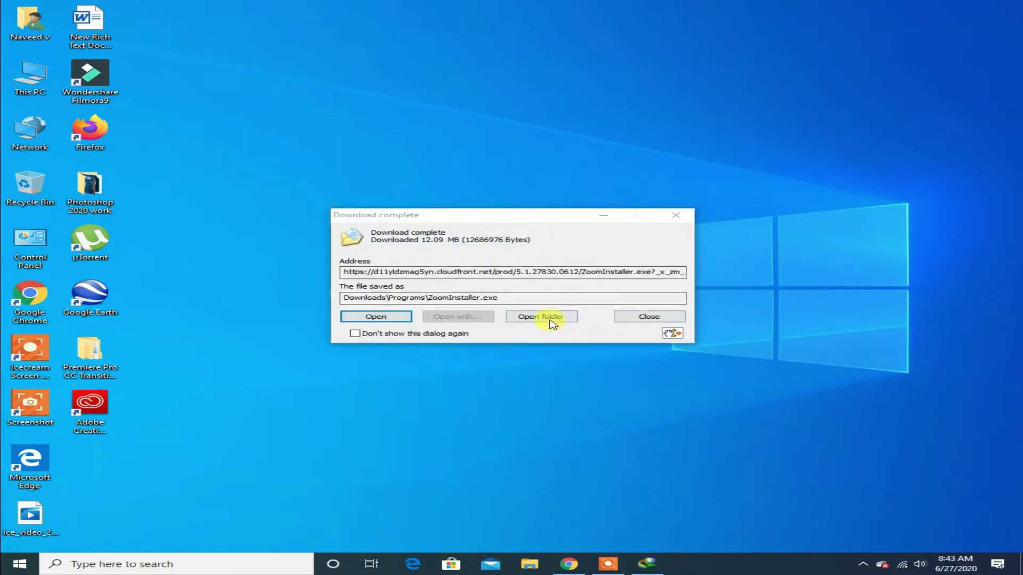
Run ZoomInstaller from Downloads\Programs as administrator, then minimize File Explorer while it installs
left_click(548, 318)
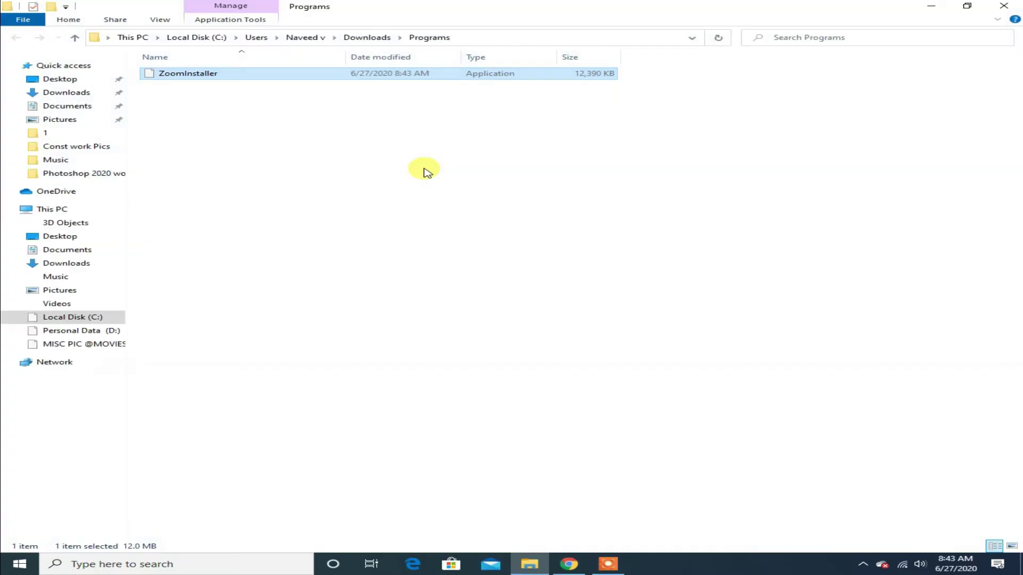
double_click(183, 73)
right_click(184, 74)
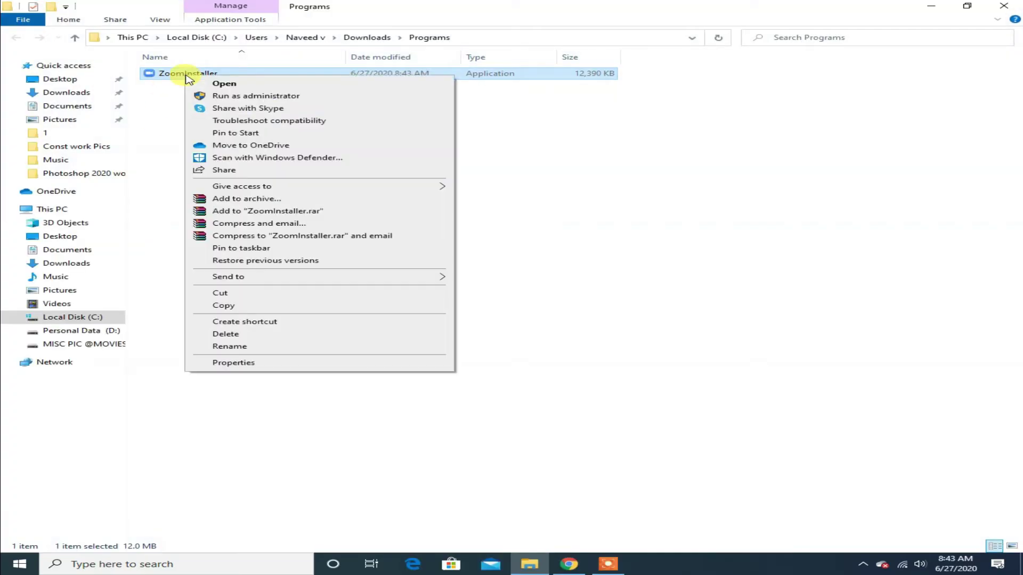
left_click(240, 97)
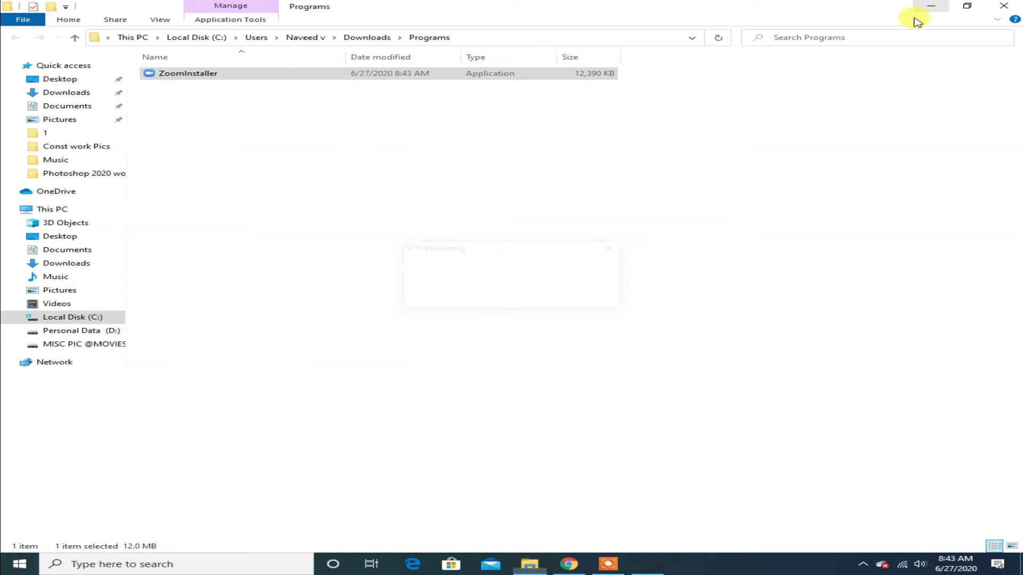
left_click(931, 6)
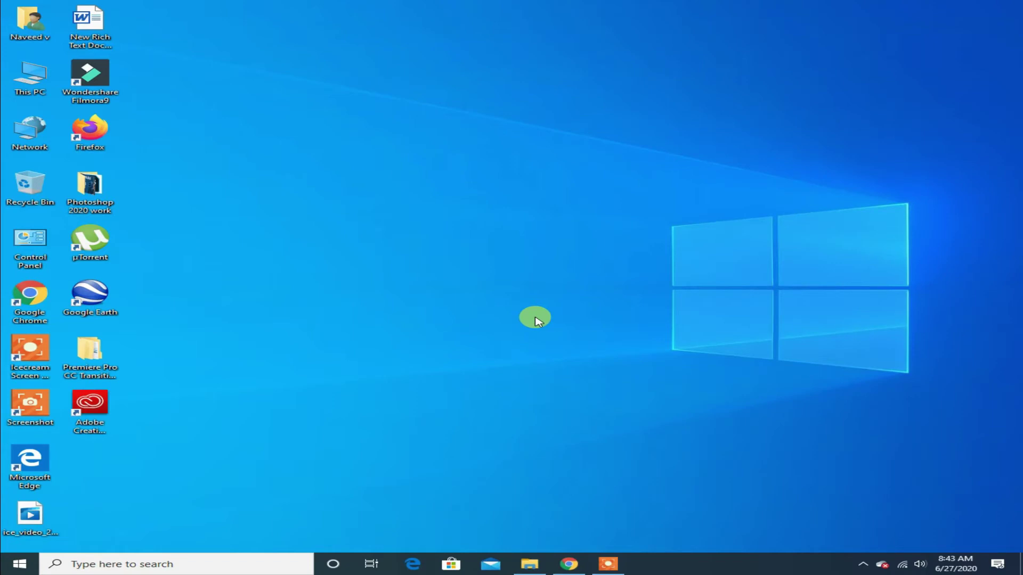
Refresh the desktop while Zoom installs, then go from Zoom's Sign In form to Sign Up Free
right_click(452, 196)
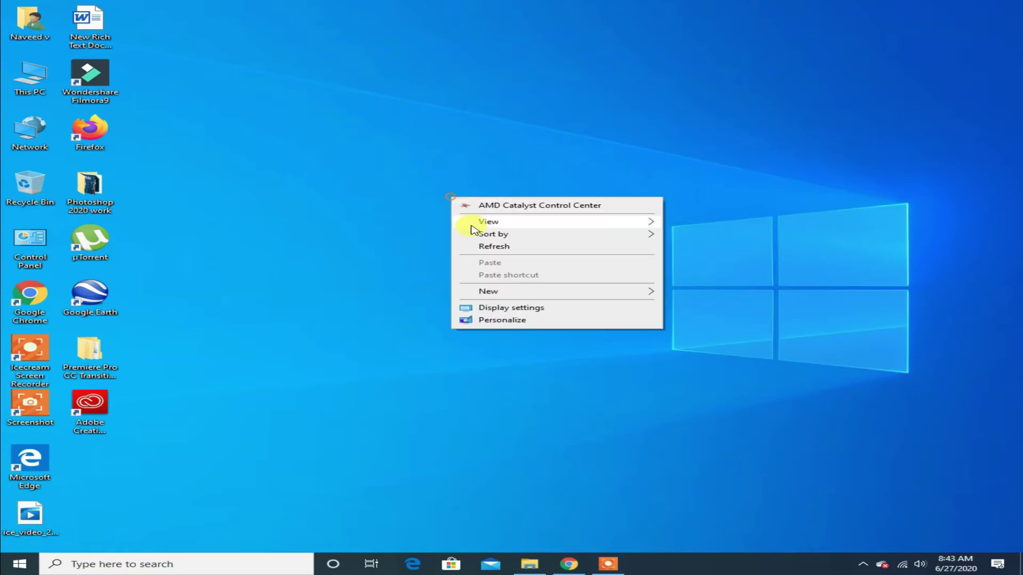
left_click(474, 246)
right_click(453, 208)
key("e")
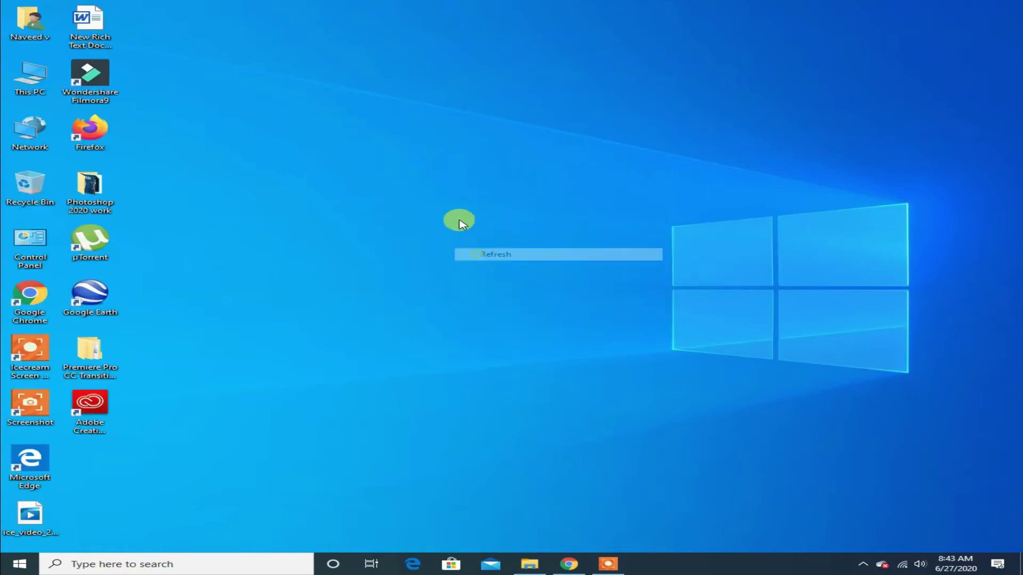
right_click(460, 219)
key("e")
right_click(446, 214)
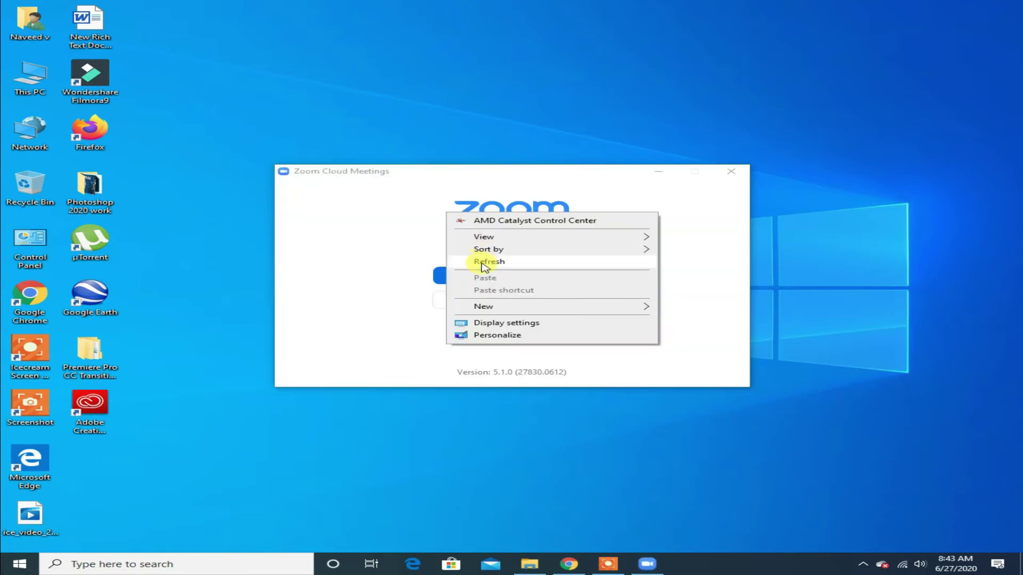
left_click(482, 267)
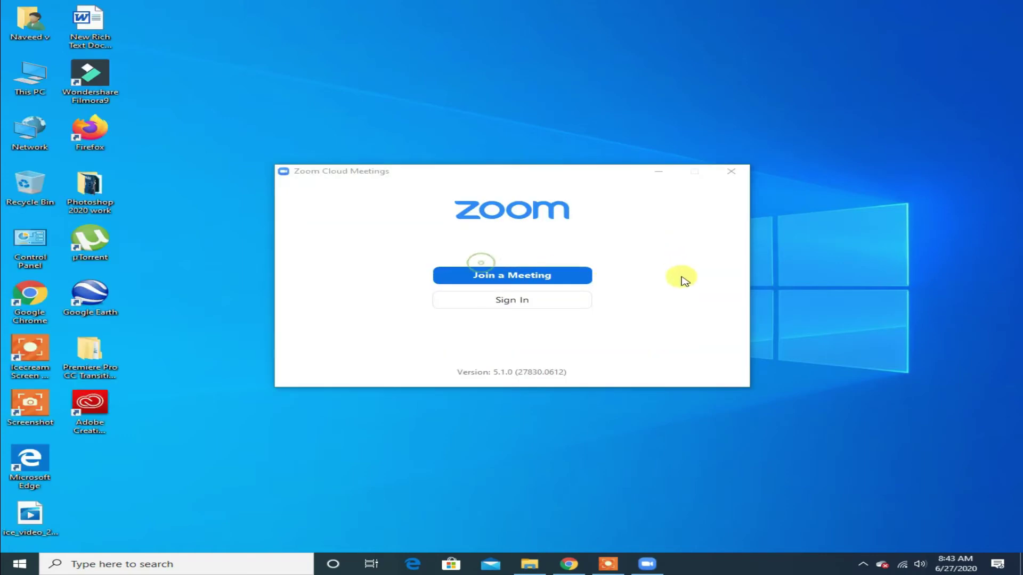
left_click(514, 301)
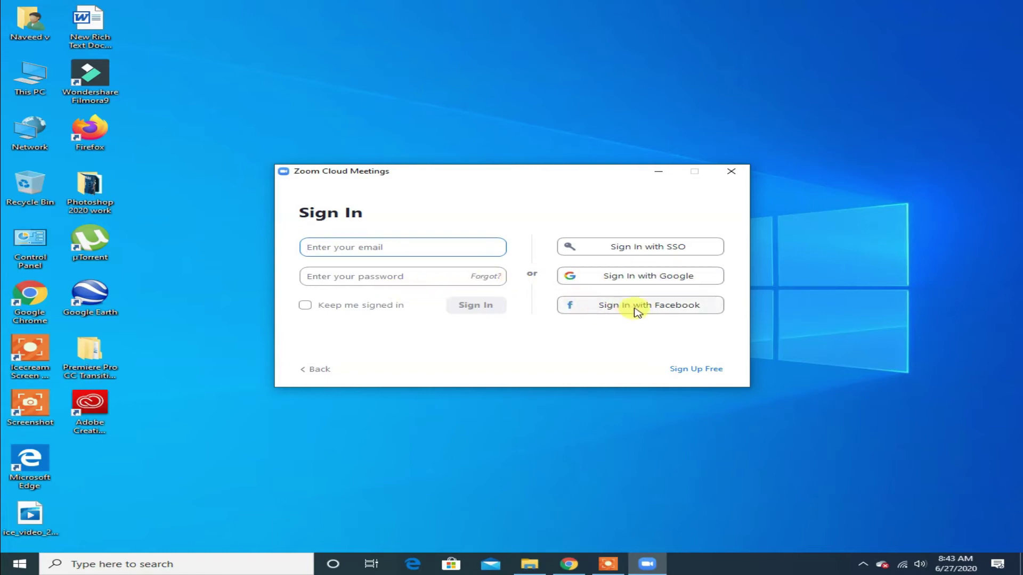
left_click(695, 375)
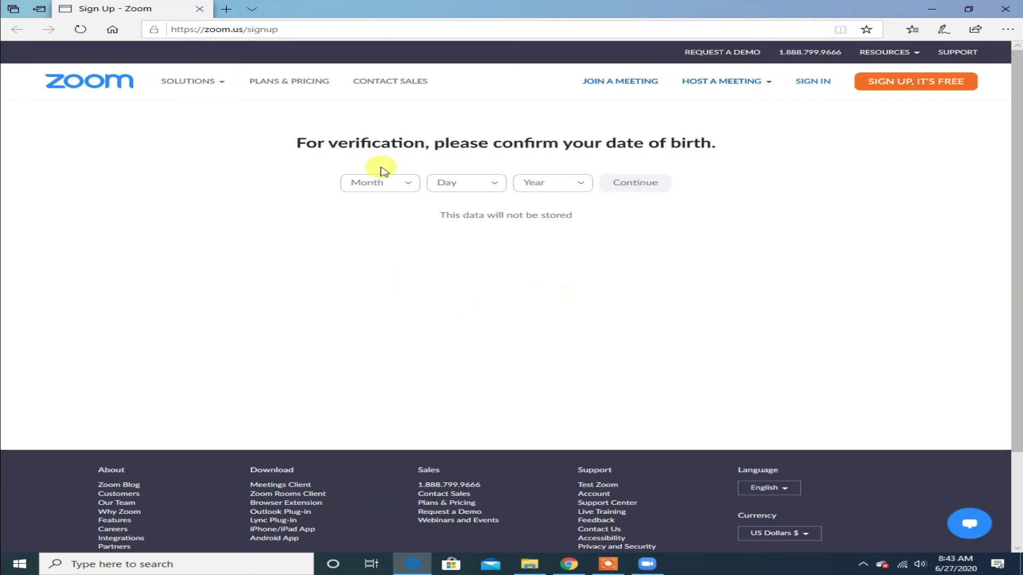
Confirm a birth date of January 1, 1999 and continue past verification
left_click(408, 185)
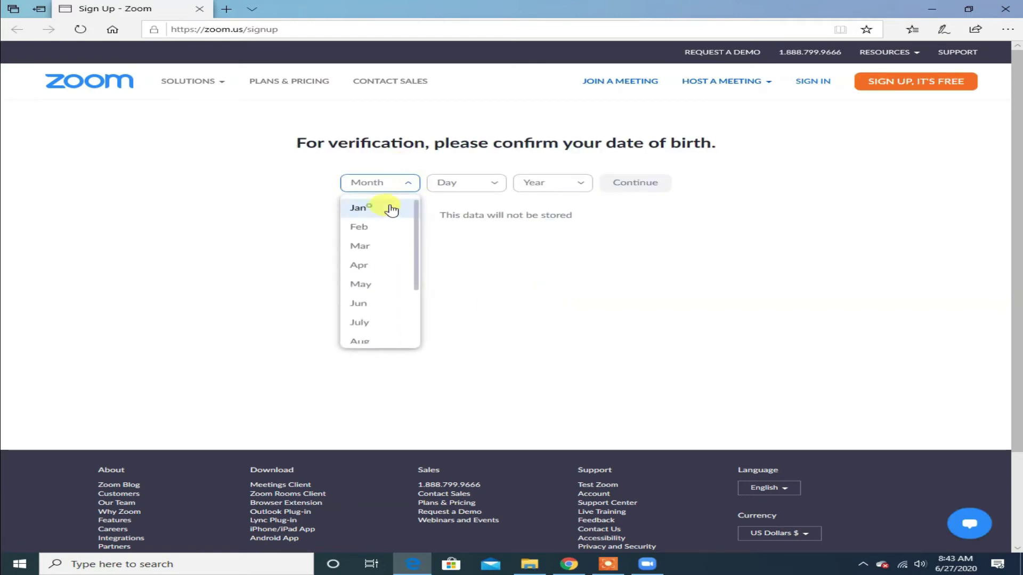
left_click(392, 205)
left_click(459, 187)
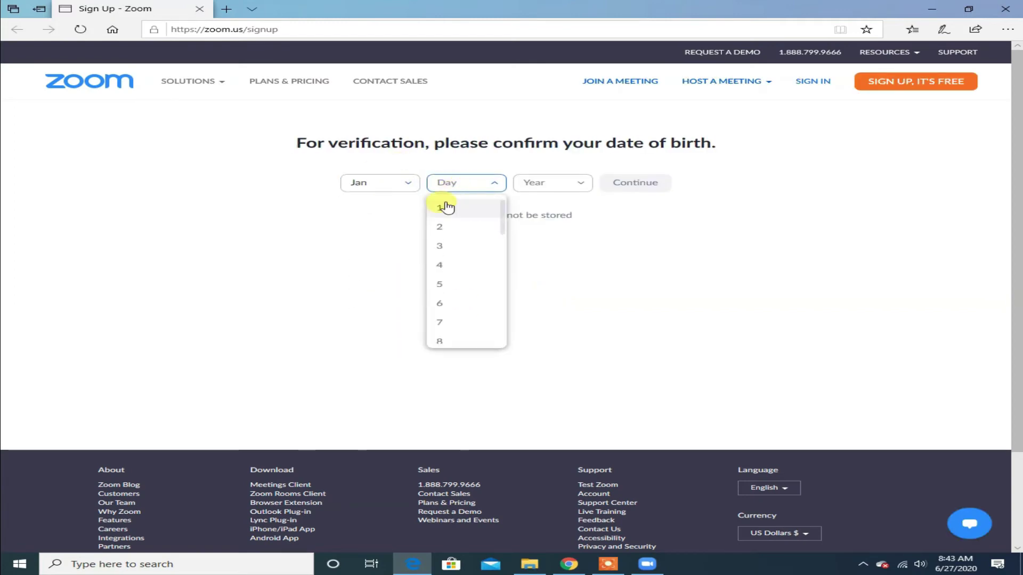
left_click(445, 207)
left_click(552, 182)
scroll(560, 309, "down", 1)
scroll(557, 301, "down", 5)
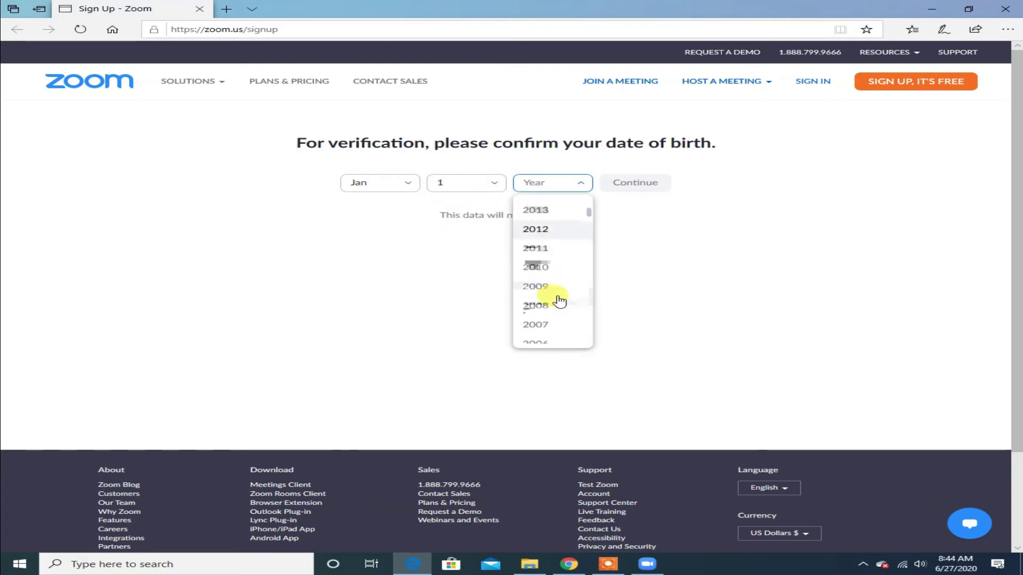
scroll(557, 299, "down", 1)
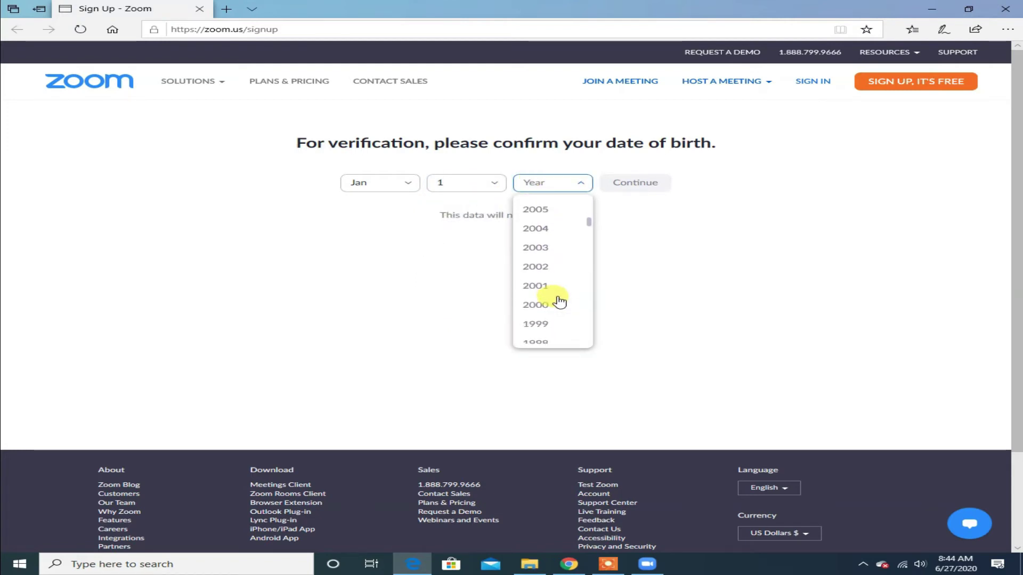
left_click(535, 327)
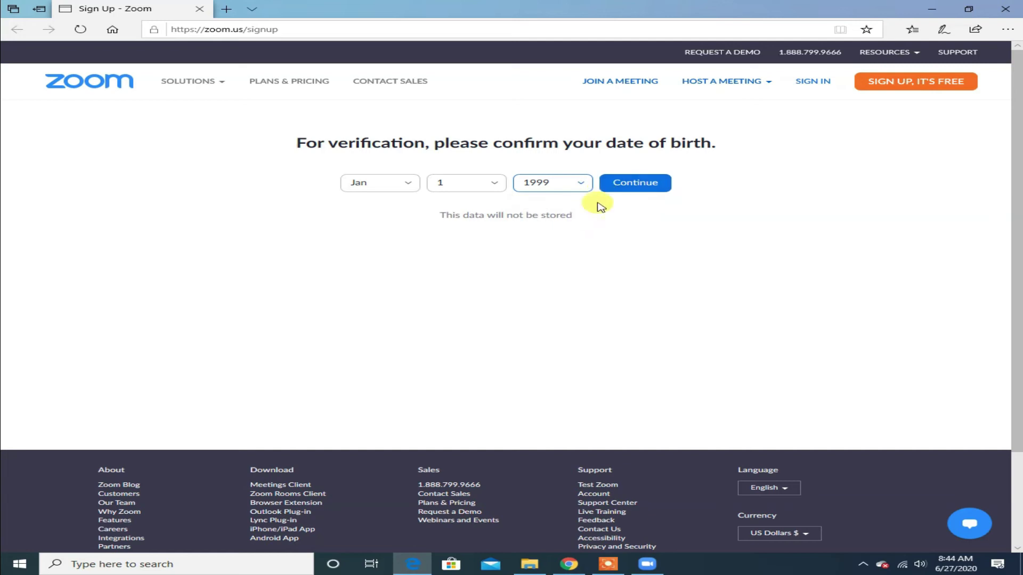
left_click(635, 186)
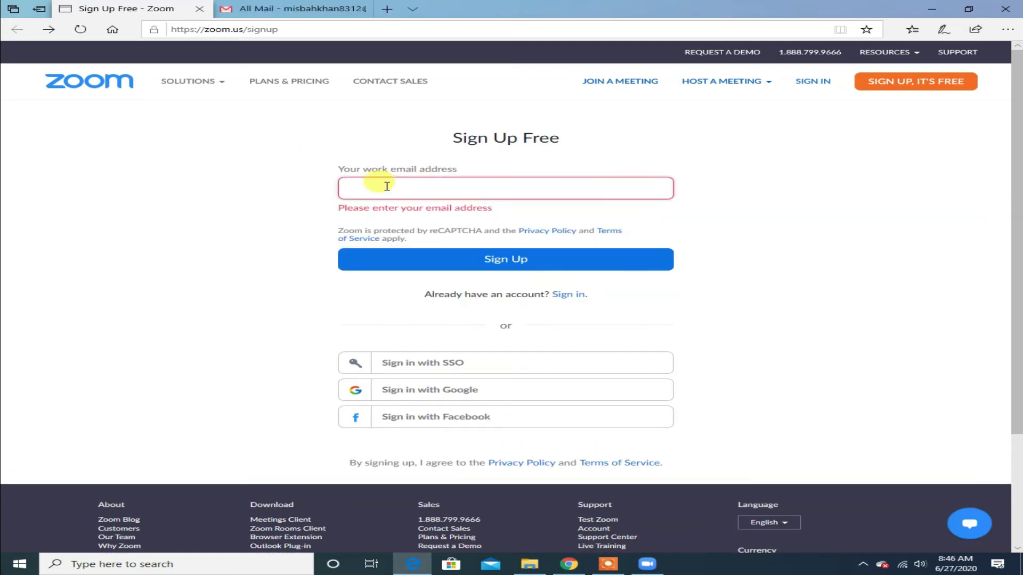
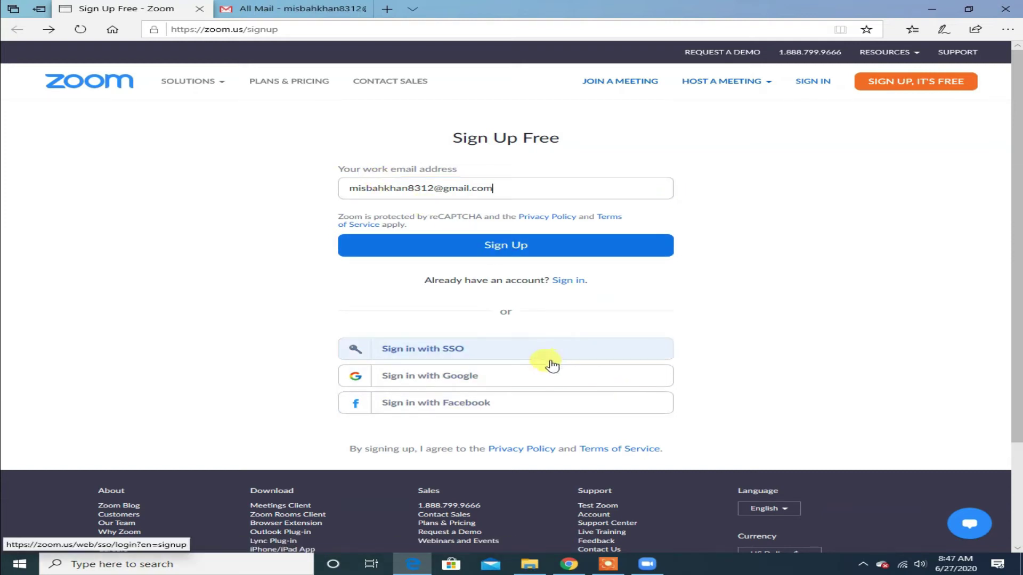
Enter the sign-up e-mail address and submit it
left_click(516, 249)
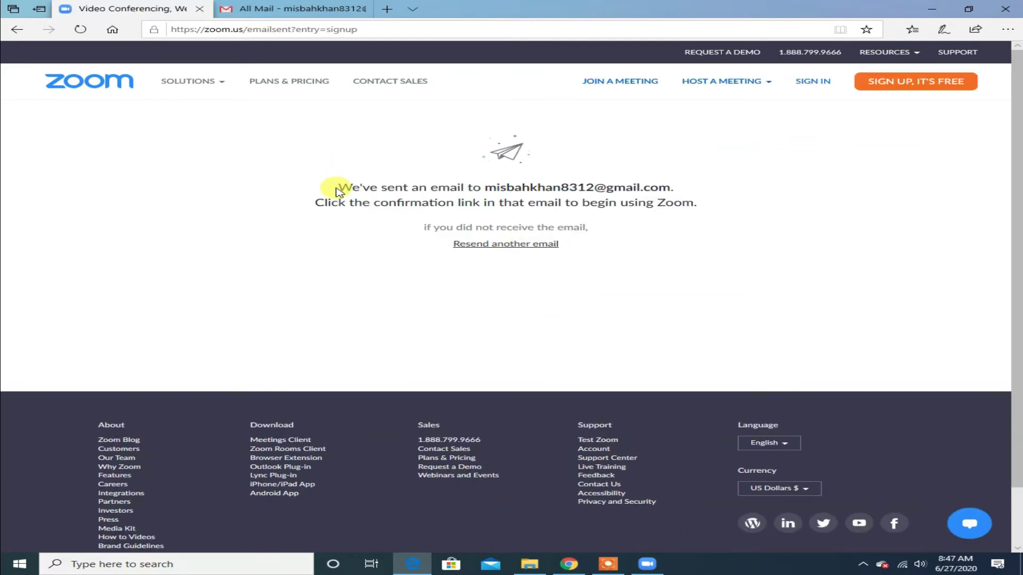
Fill in first and last name, job title Student, and school name City School
left_click_drag(337, 188, 706, 220)
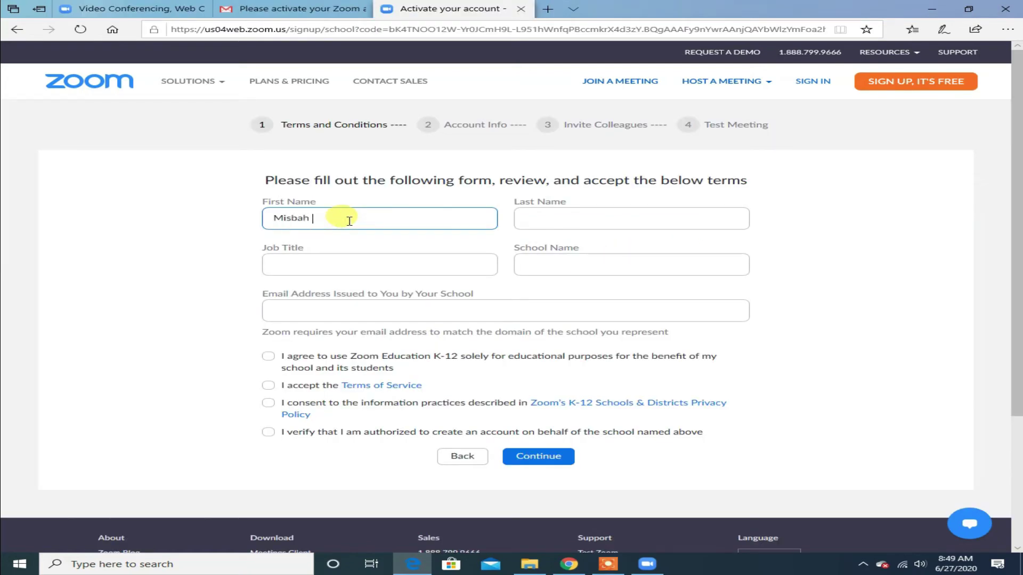
key("Tab")
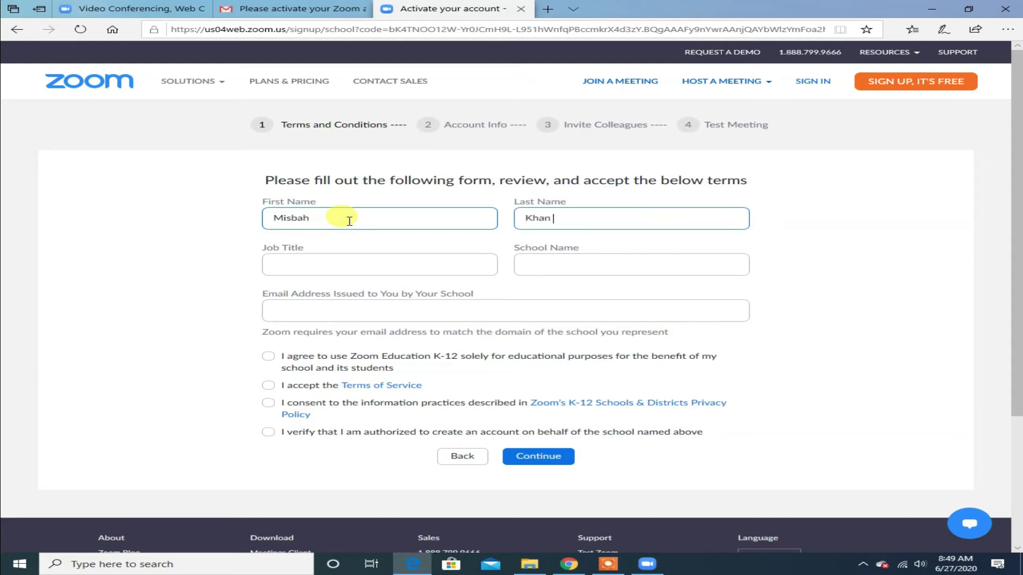
key("Tab")
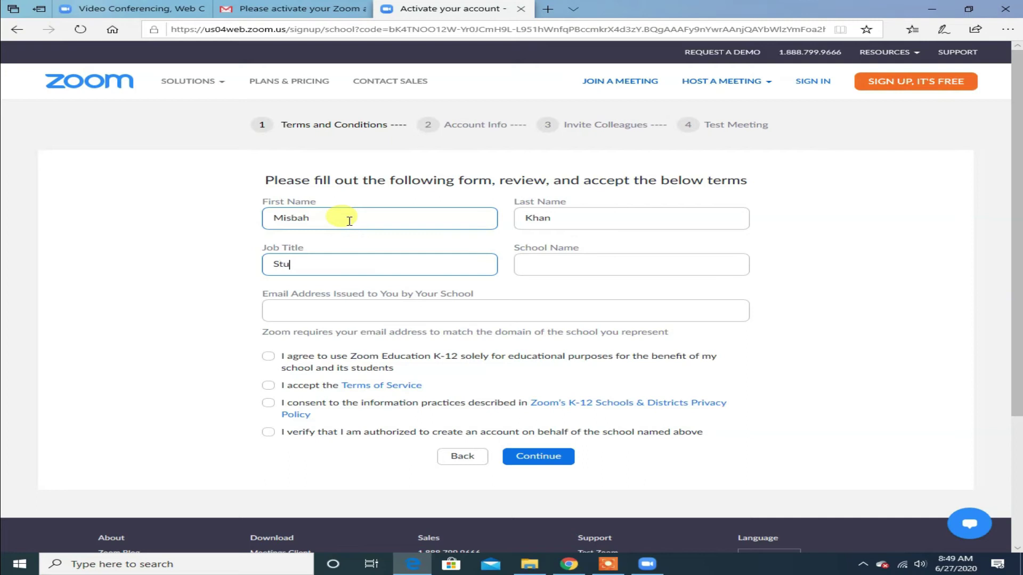
key("Tab")
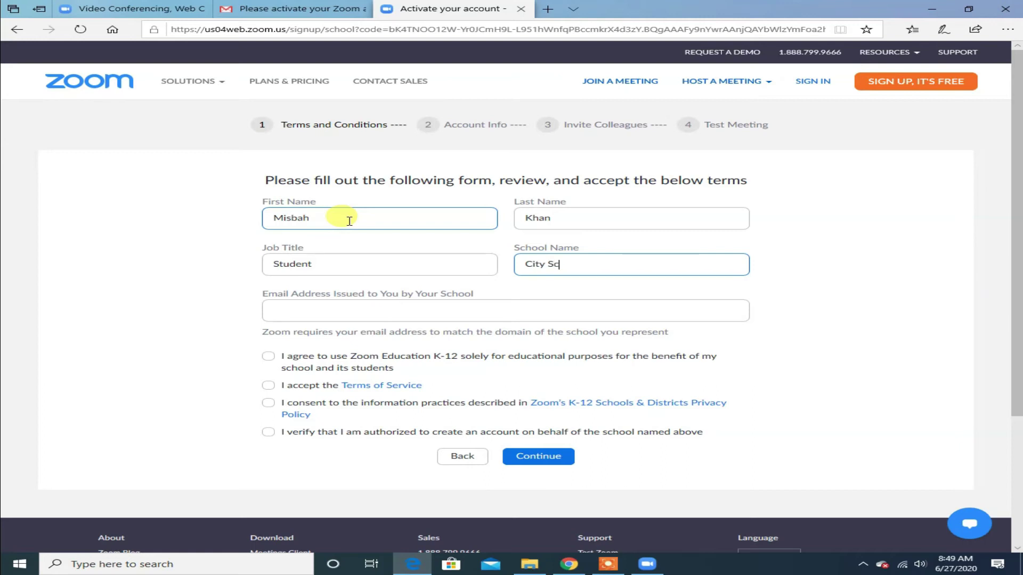
key("Tab")
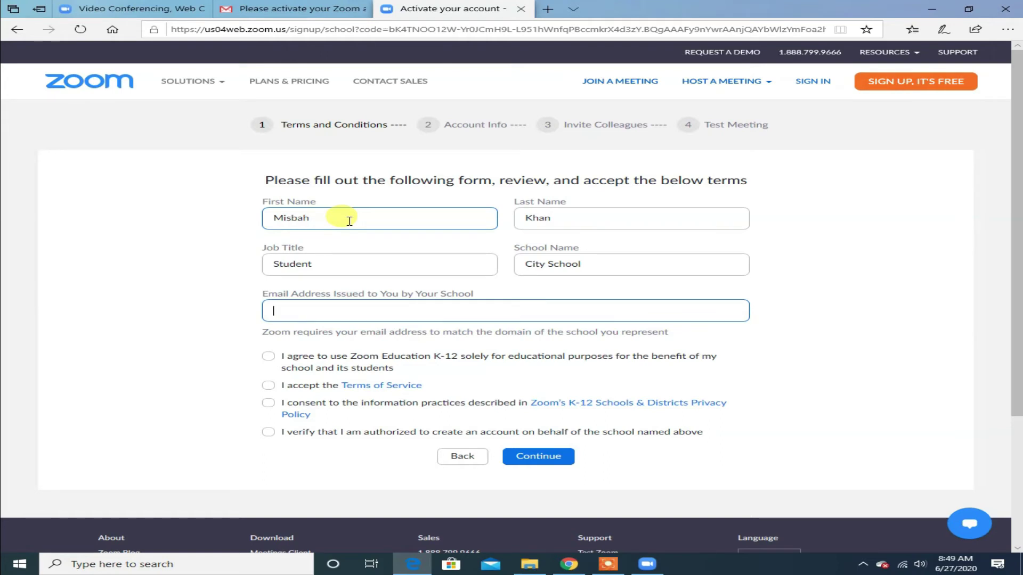
Tick all four agreement checkboxes, correct the school e-mail, and submit the terms form
left_click(268, 356)
left_click(268, 385)
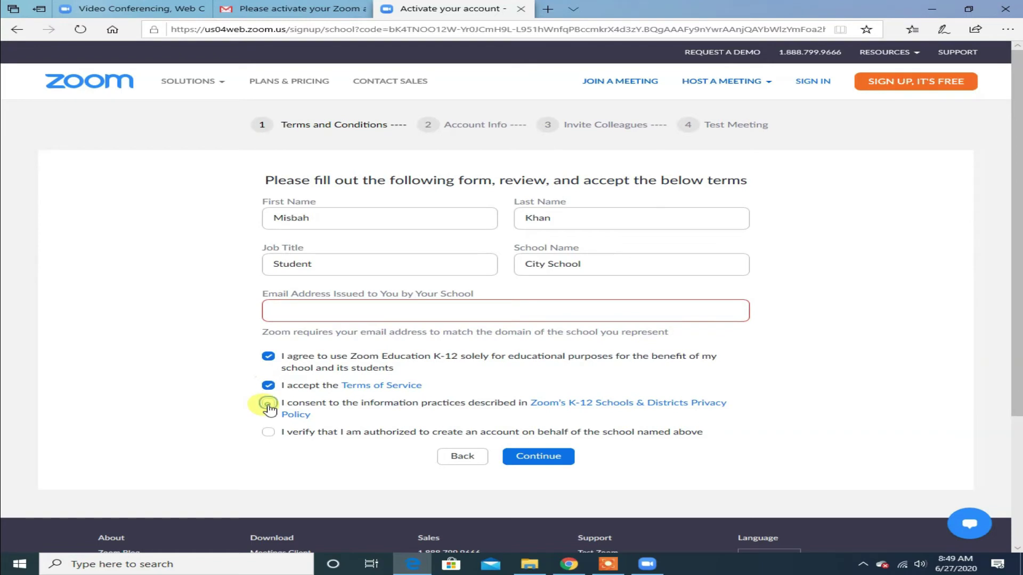
left_click(268, 404)
left_click(268, 432)
left_click(532, 457)
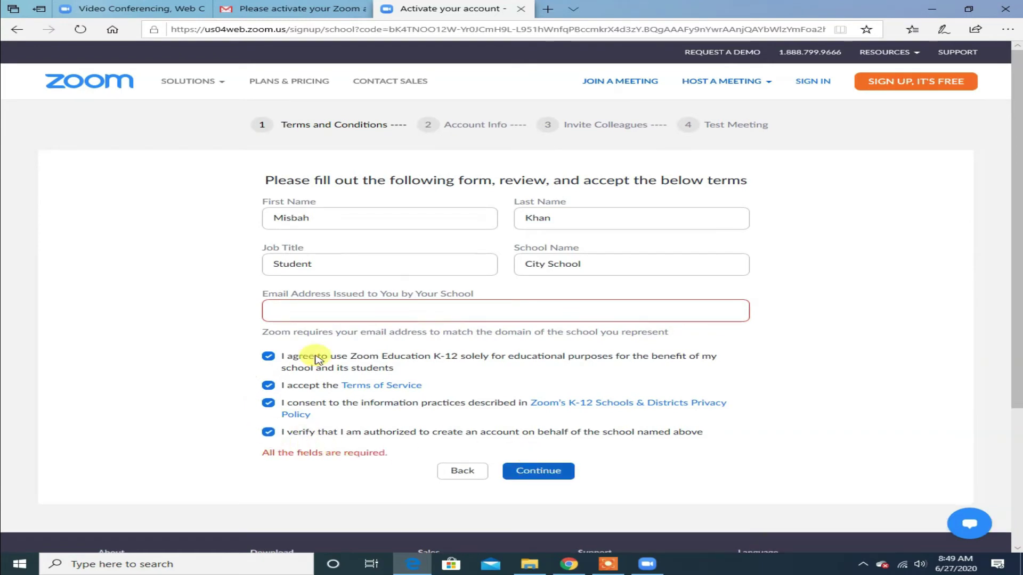
left_click(317, 312)
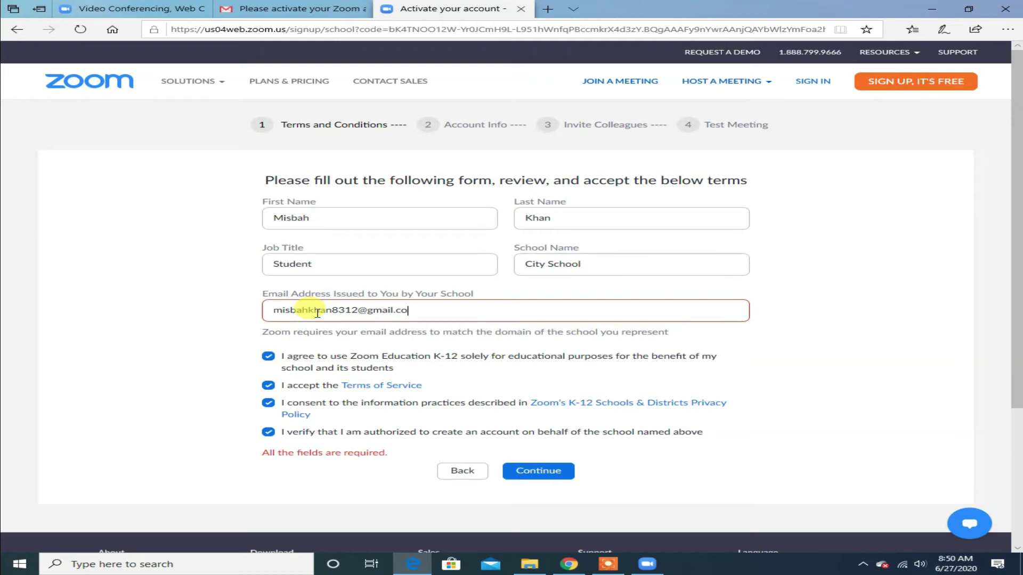
left_click(509, 475)
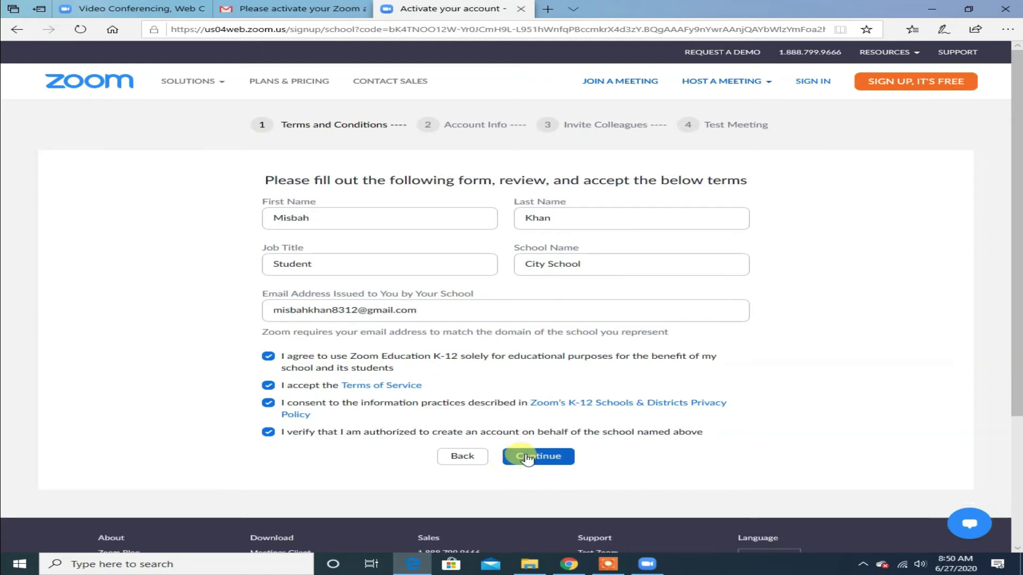
left_click(527, 457)
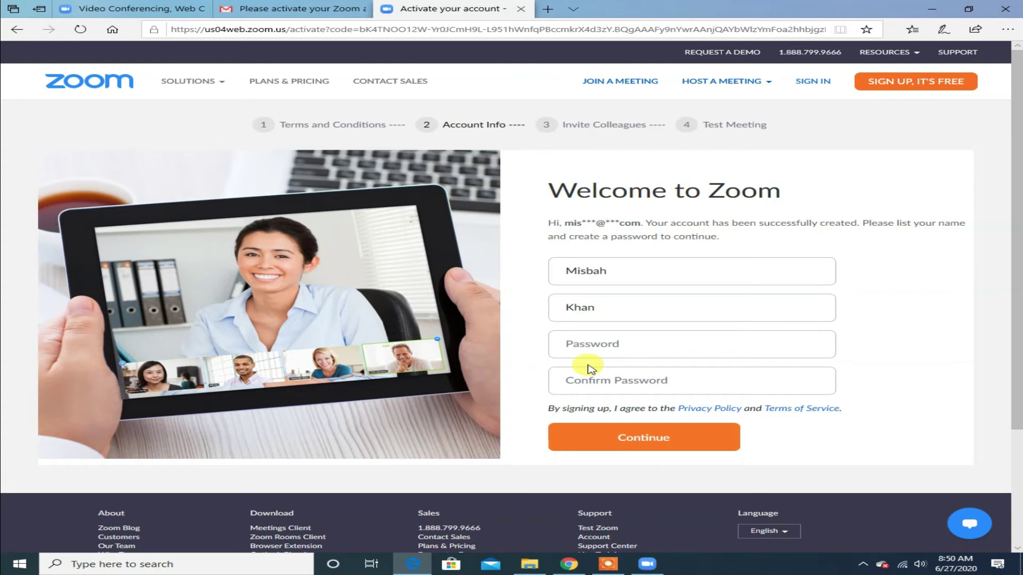
Enter an account password and its confirmation, then try to continue
left_click(617, 348)
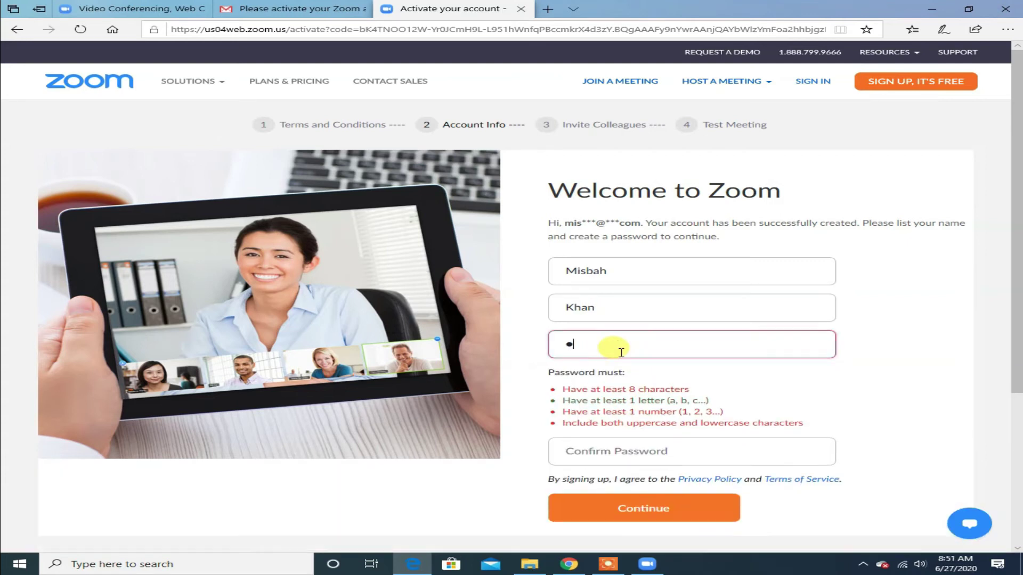
key("Tab")
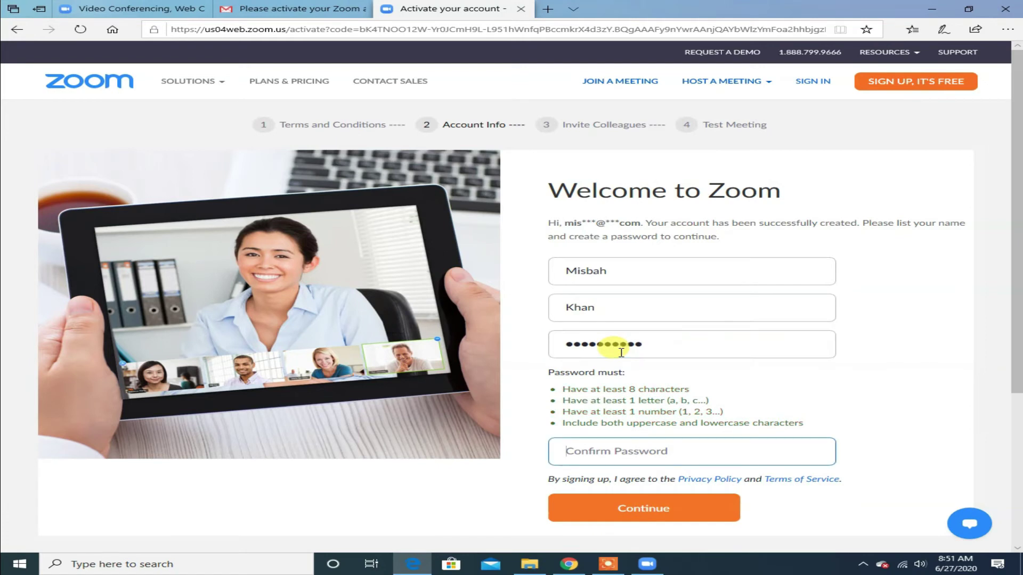
left_click(621, 509)
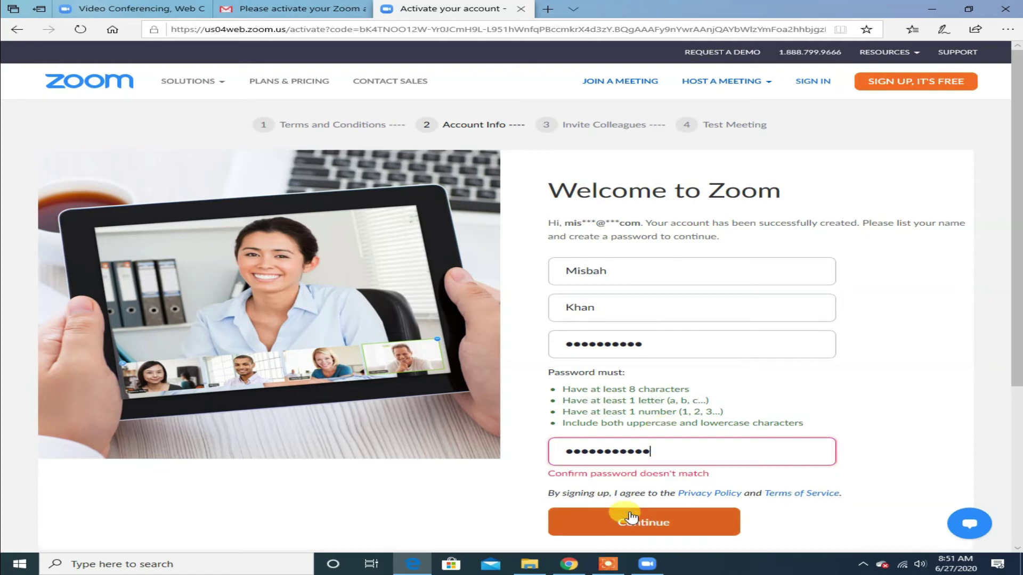
Retype both password fields so they match and submit the account details
left_click(656, 447)
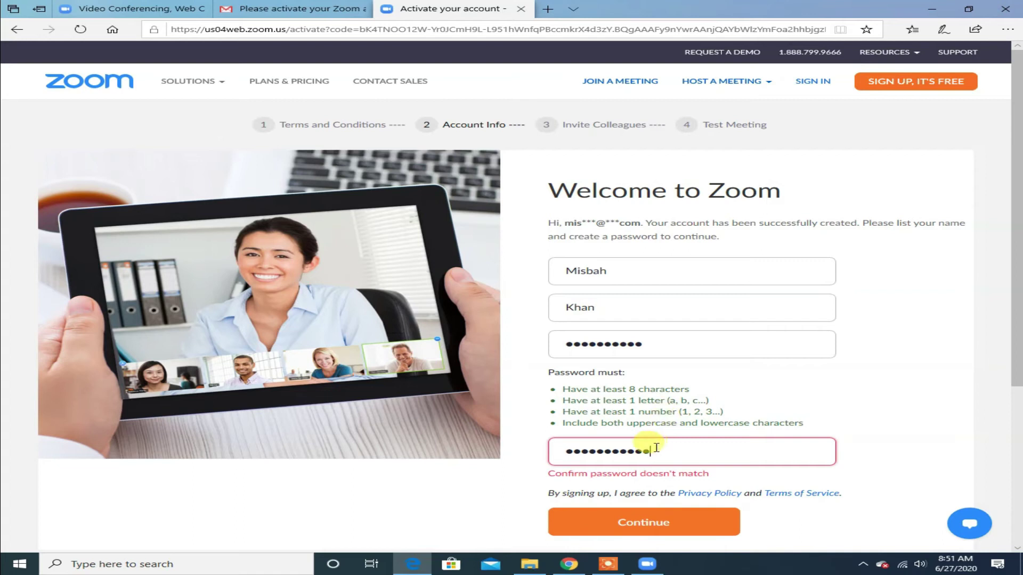
left_click_drag(657, 451, 521, 450)
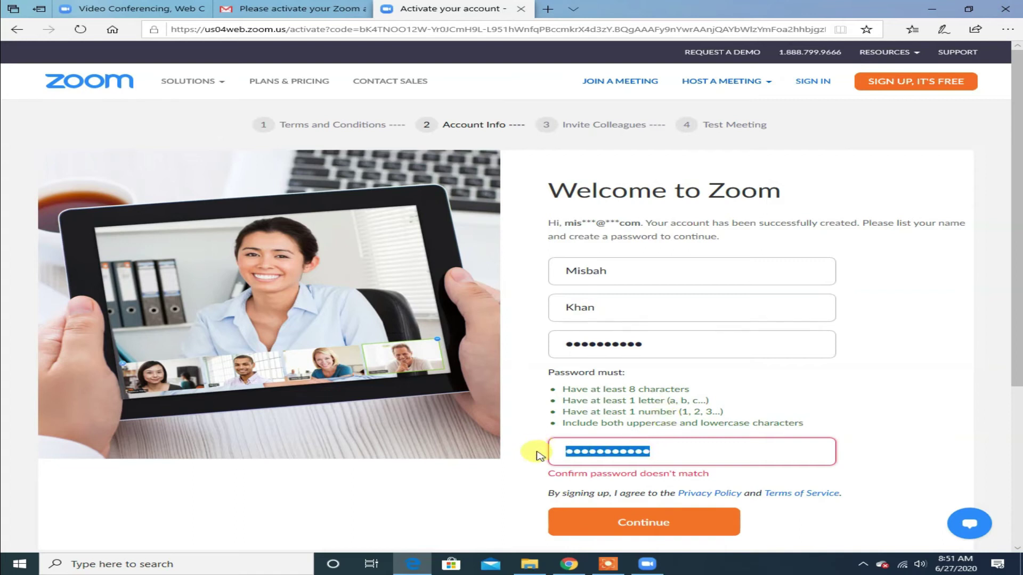
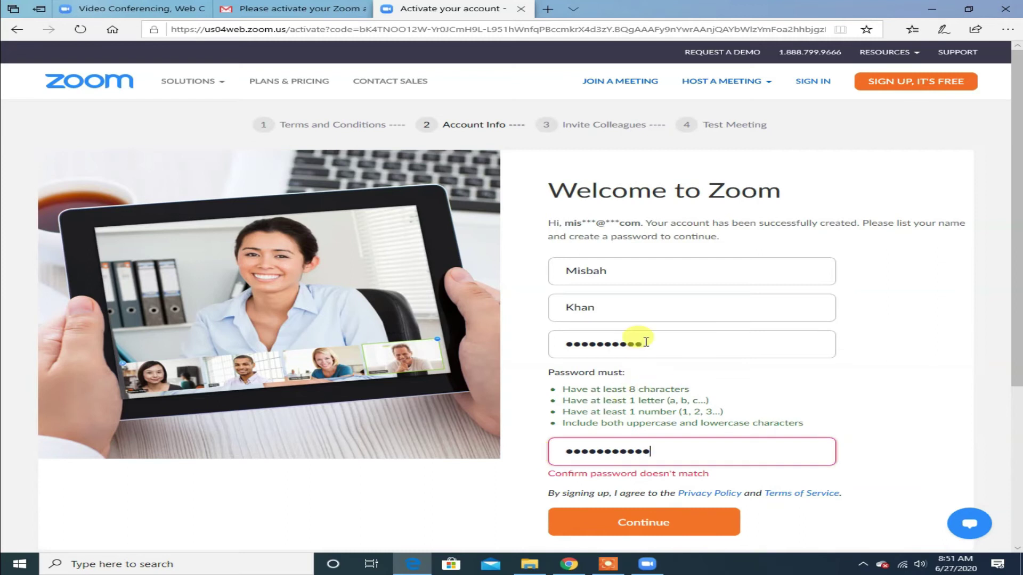
left_click_drag(645, 344, 541, 342)
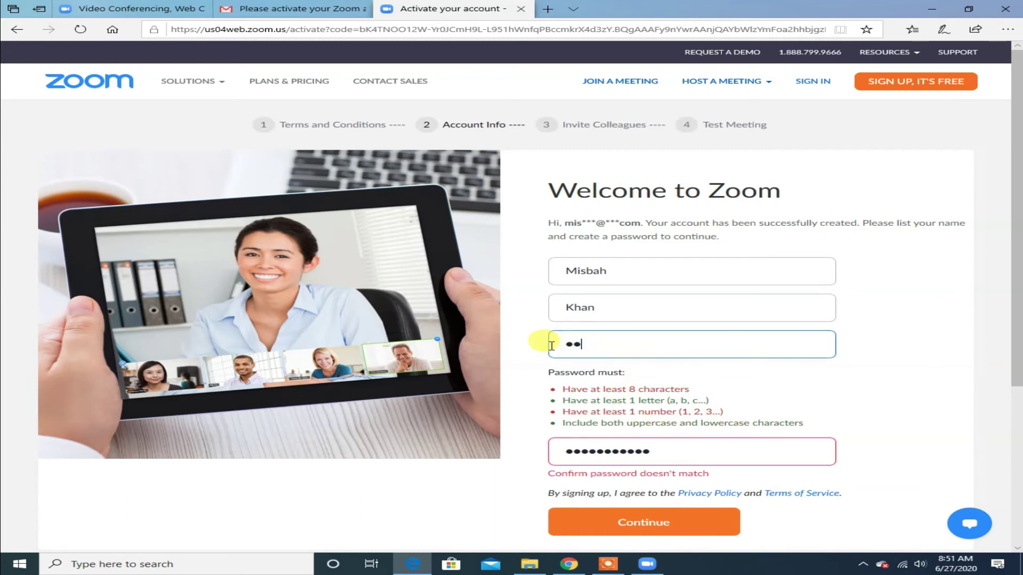
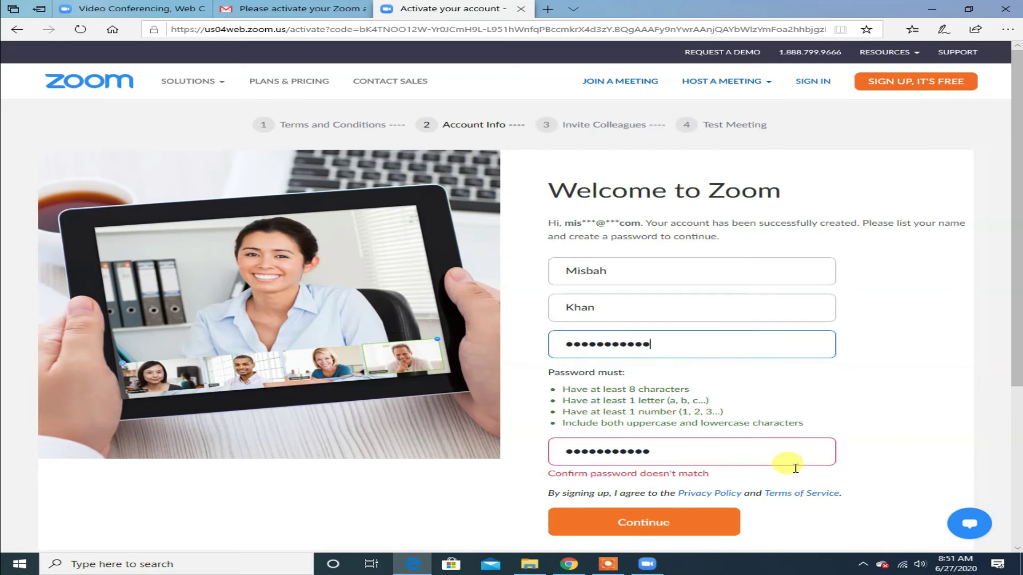
left_click(659, 523)
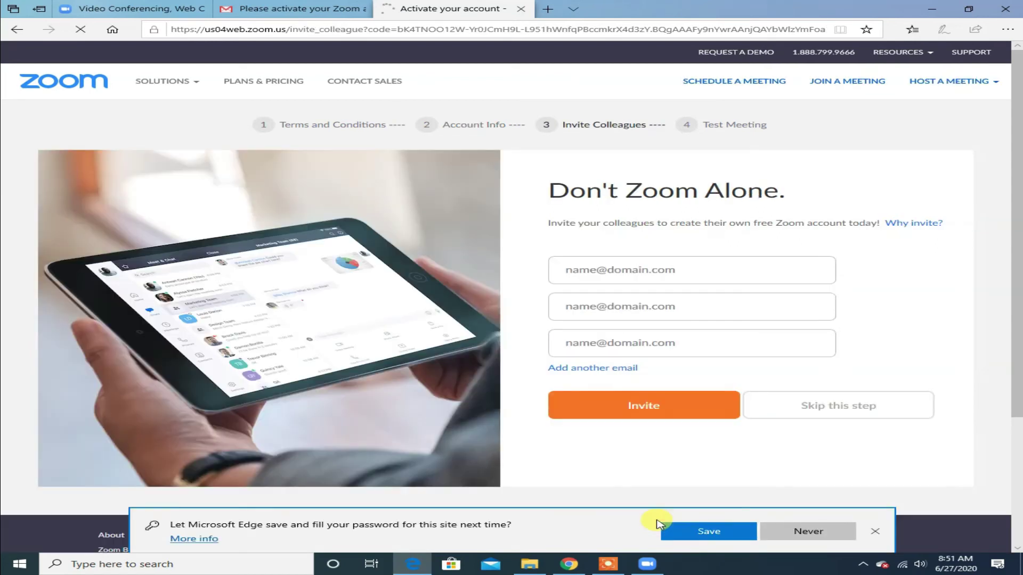
Save the password in Edge, skip inviting colleagues, and start the test meeting
left_click(684, 531)
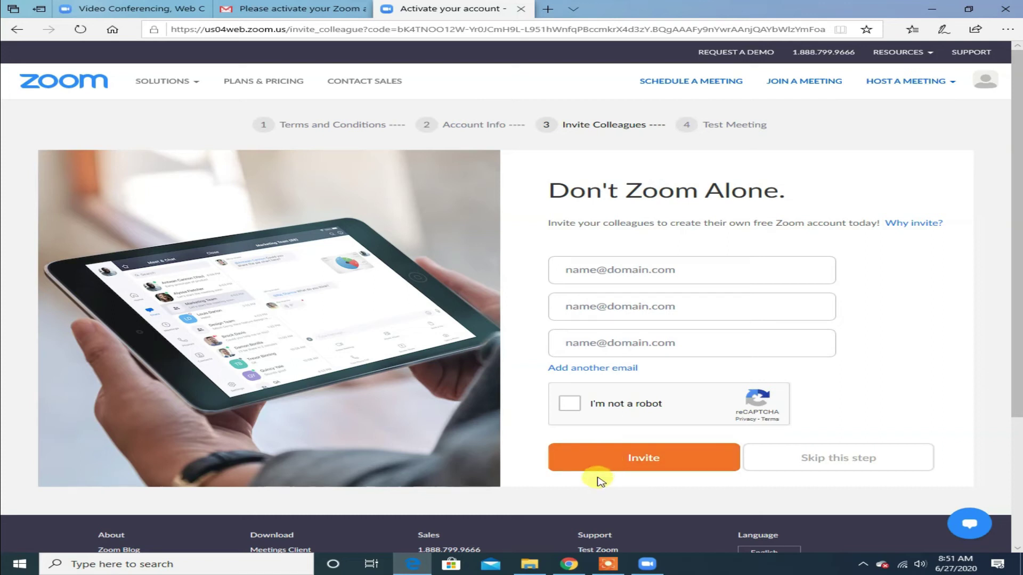
left_click(806, 464)
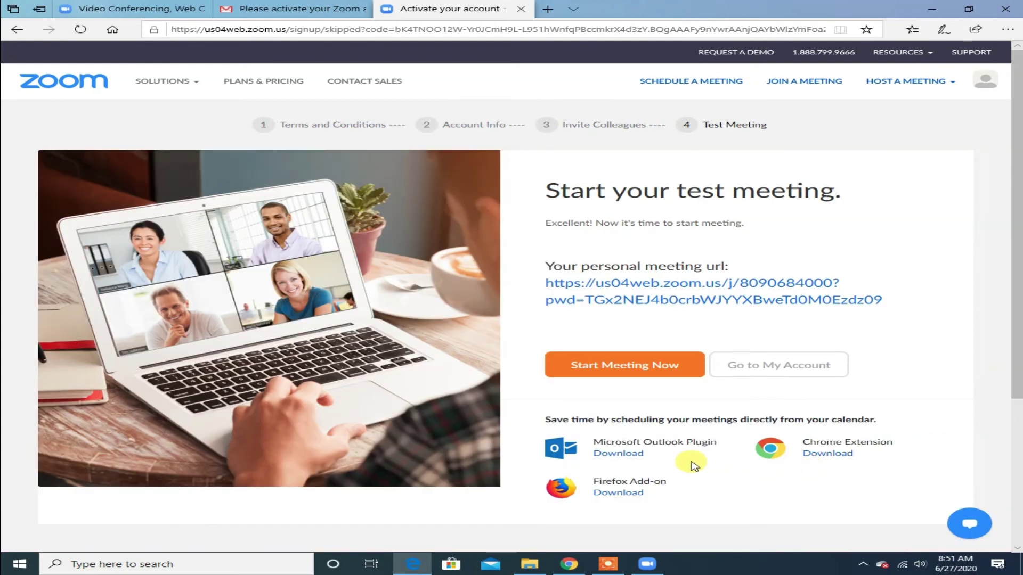
left_click(634, 373)
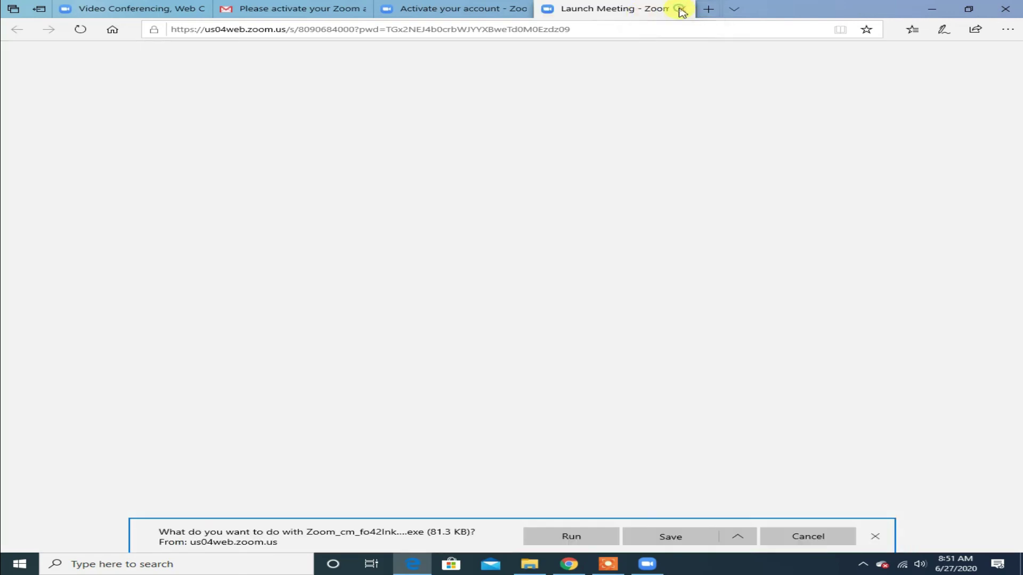
Close the meeting, activation and Gmail tabs along with the Edge window
left_click(683, 11)
left_click(520, 10)
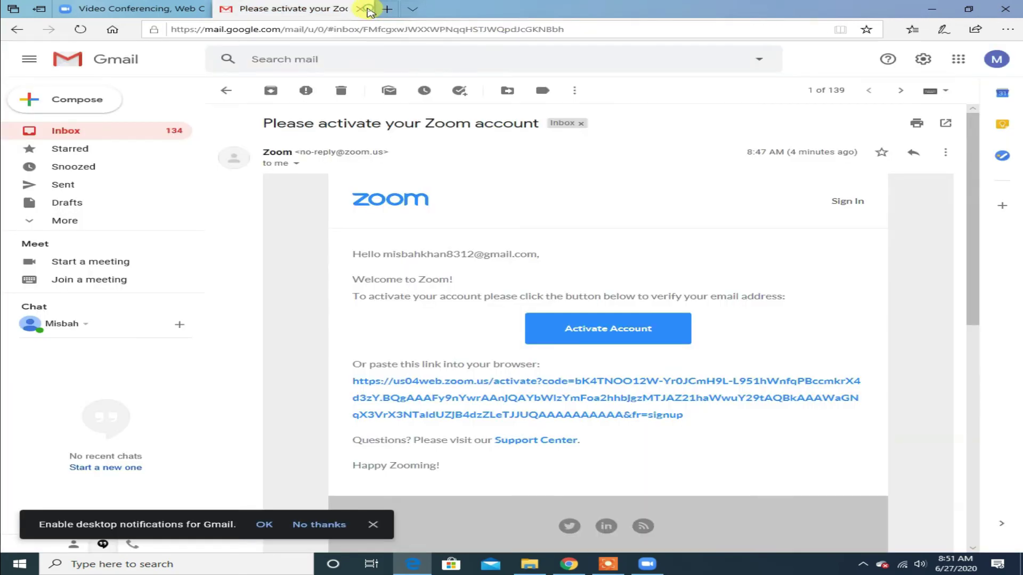
left_click(361, 8)
left_click(1005, 9)
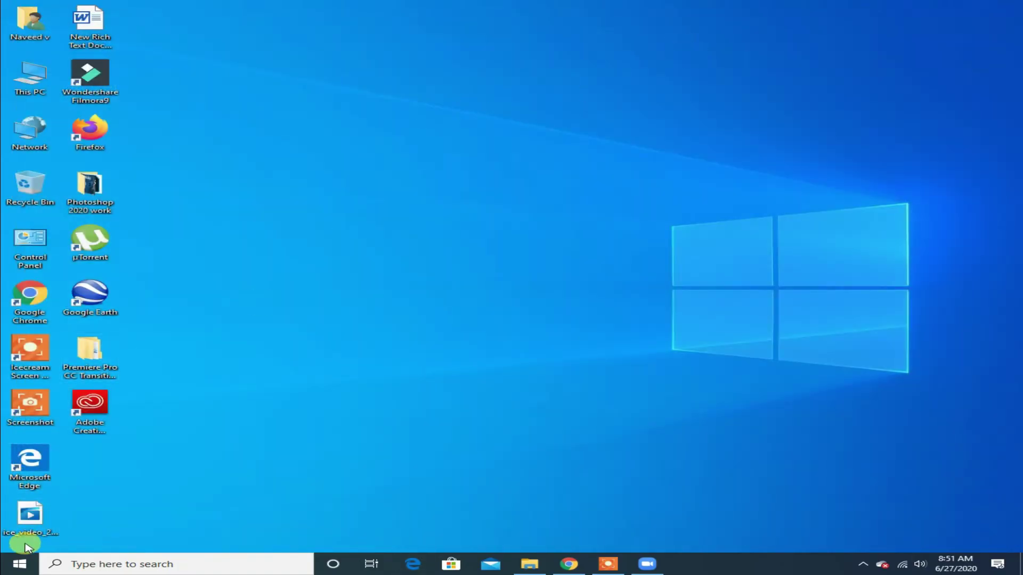
Launch the Zoom desktop client from the Start menu
left_click(17, 564)
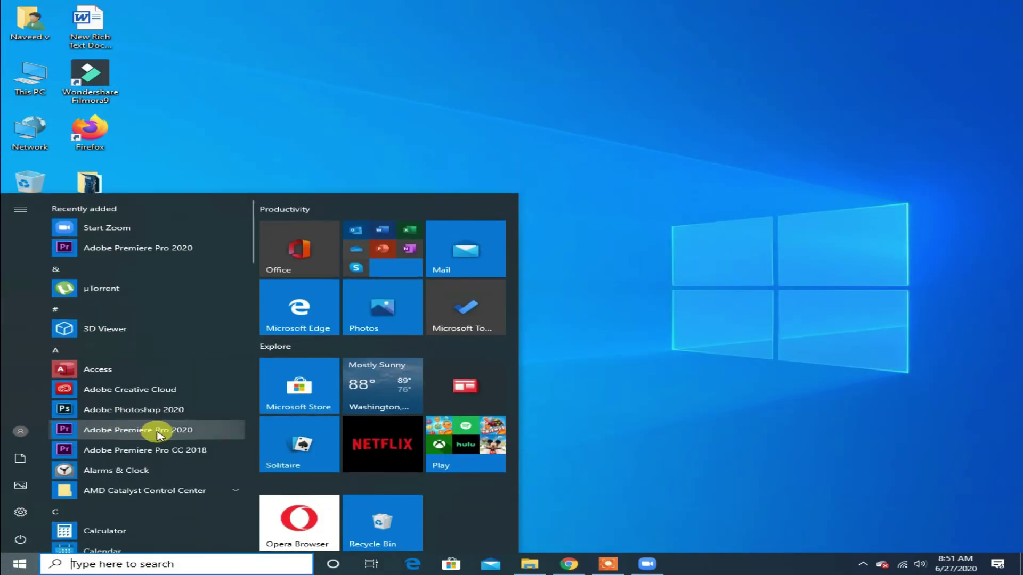
left_click(68, 228)
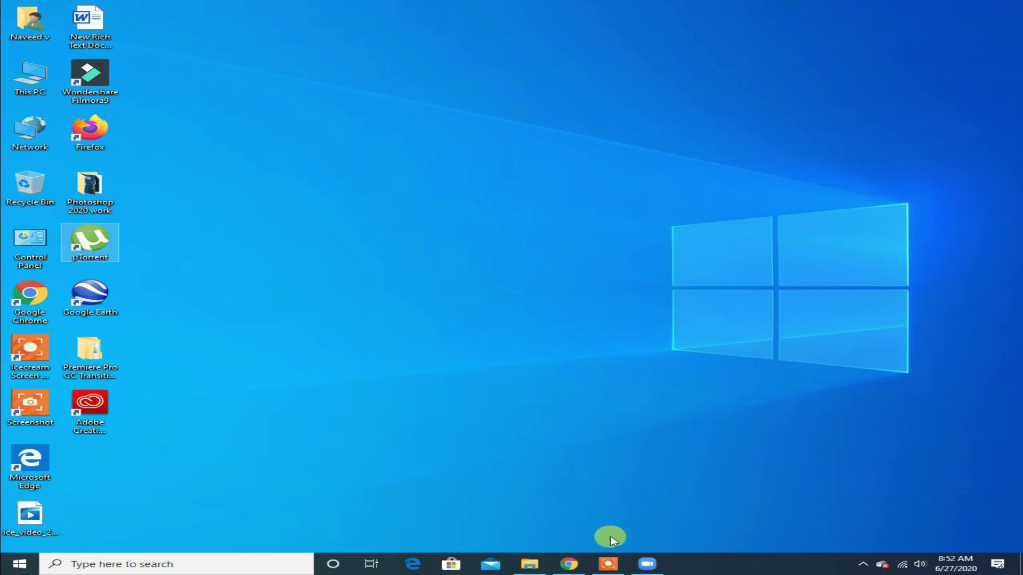
left_click(645, 563)
Sign in to Zoom with the new account's e-mail and password
left_click(420, 247)
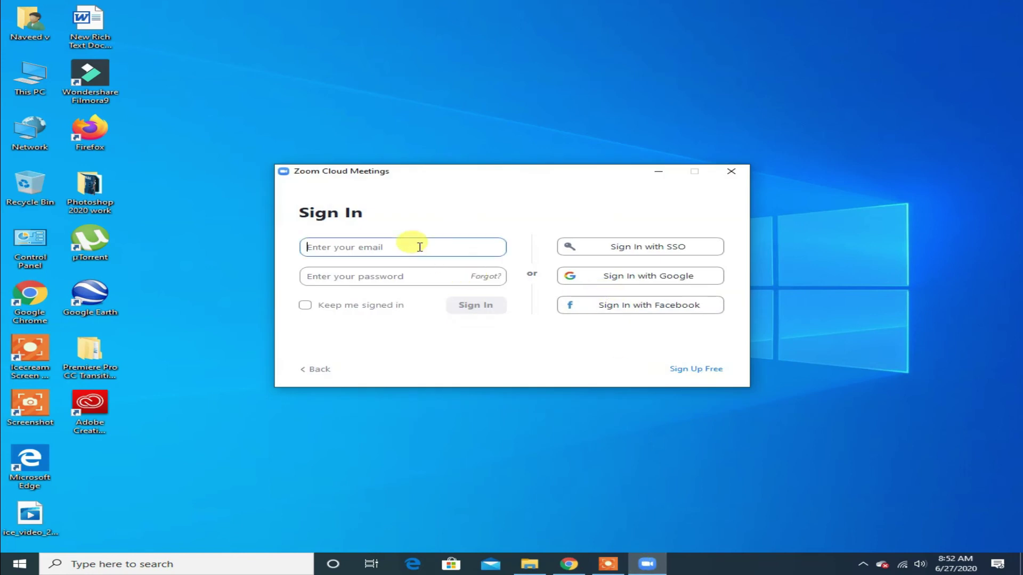
type("mu")
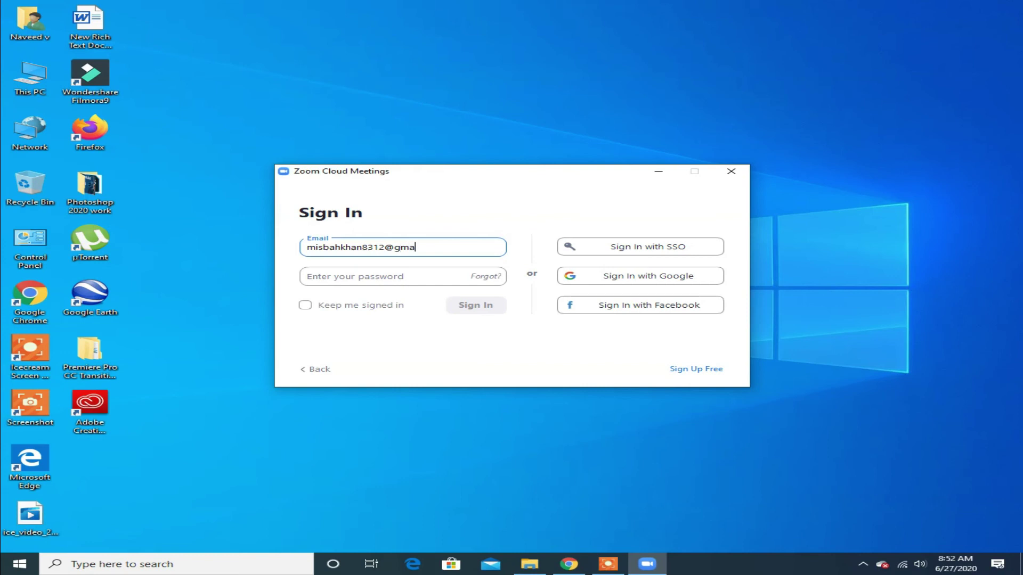
key("Tab")
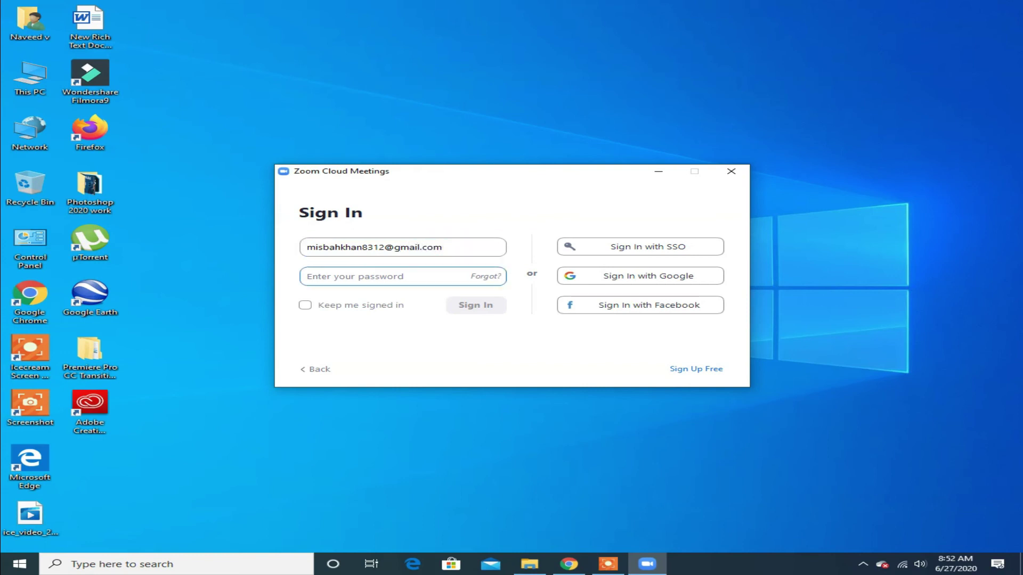
type("***")
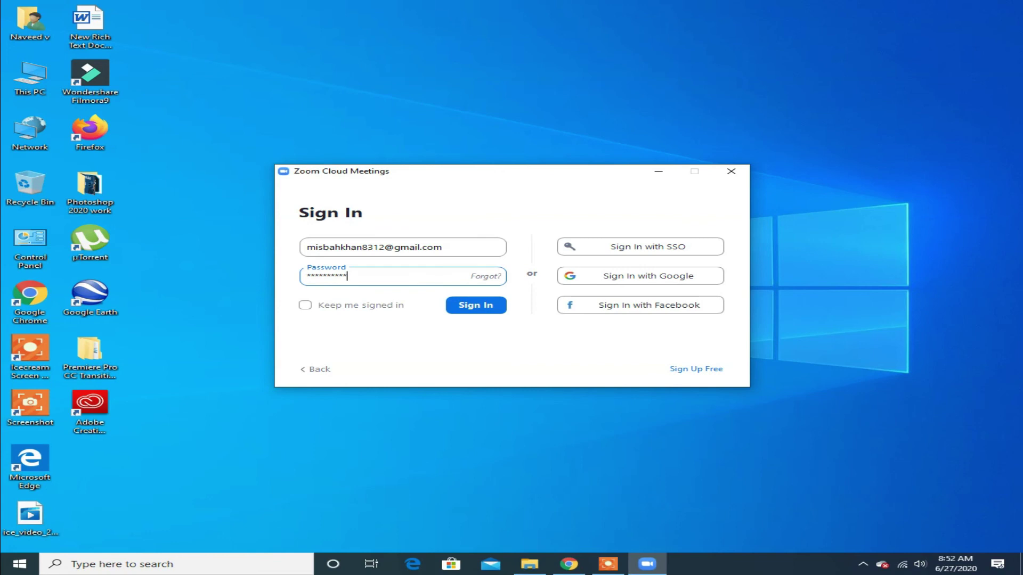
left_click(469, 307)
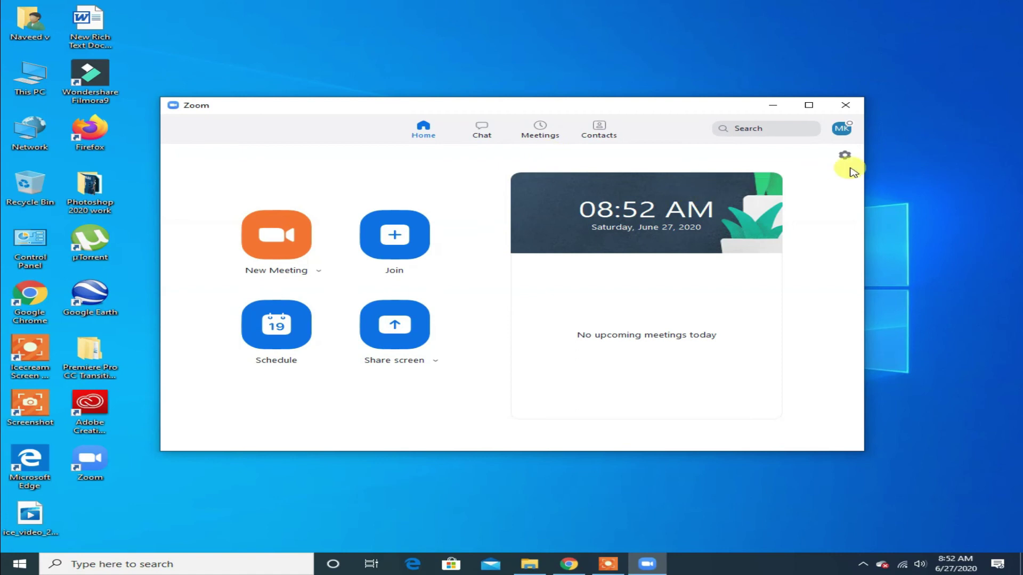
Enable HD video on the Video page of Zoom's settings
left_click(845, 156)
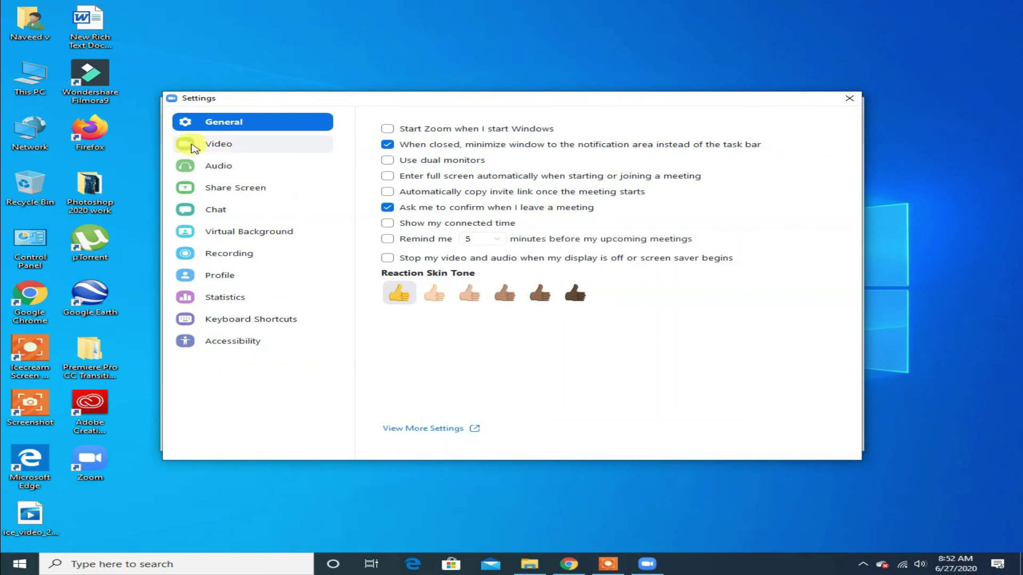
left_click(198, 147)
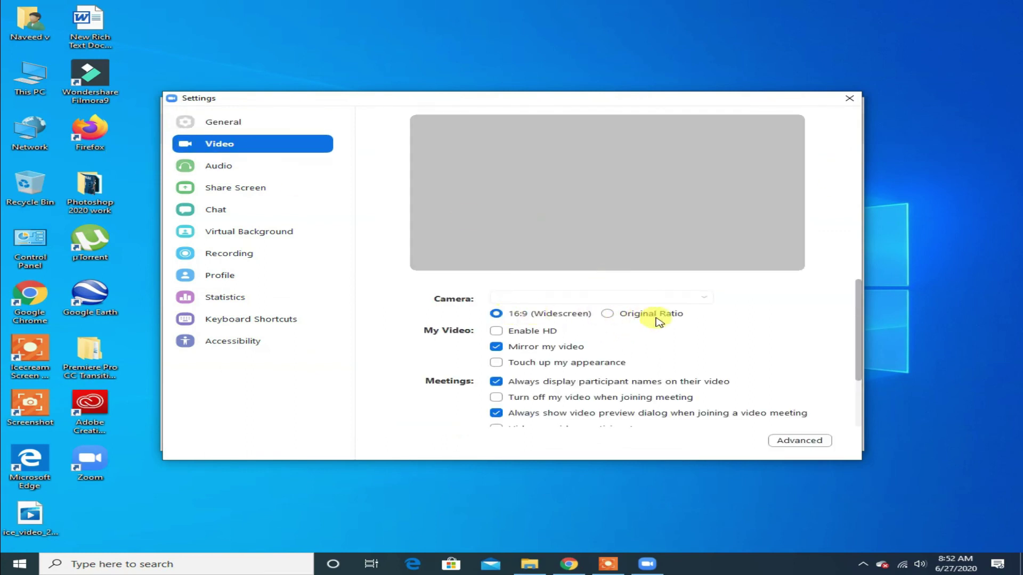
left_click(496, 330)
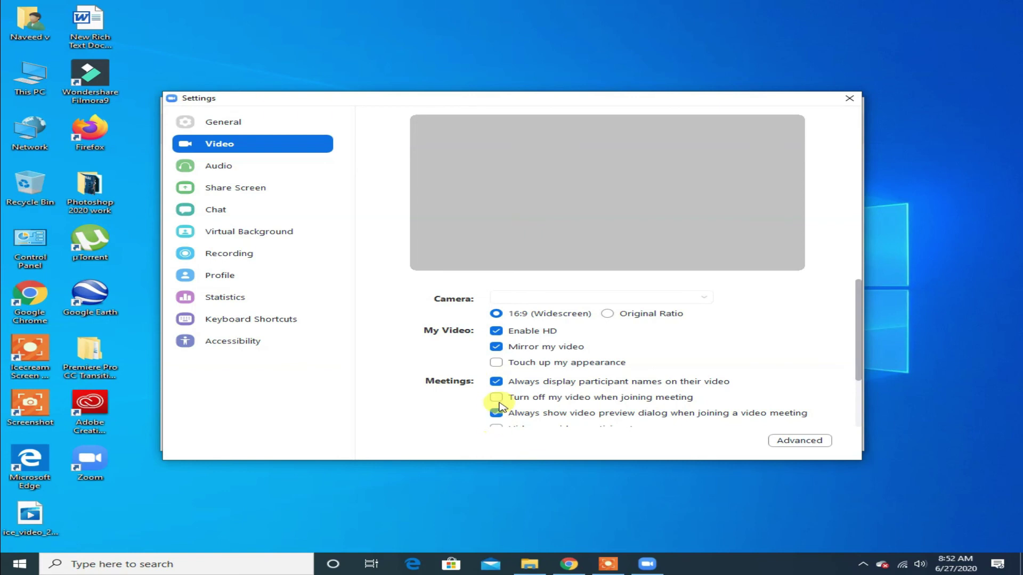
scroll(498, 397, "down", 2)
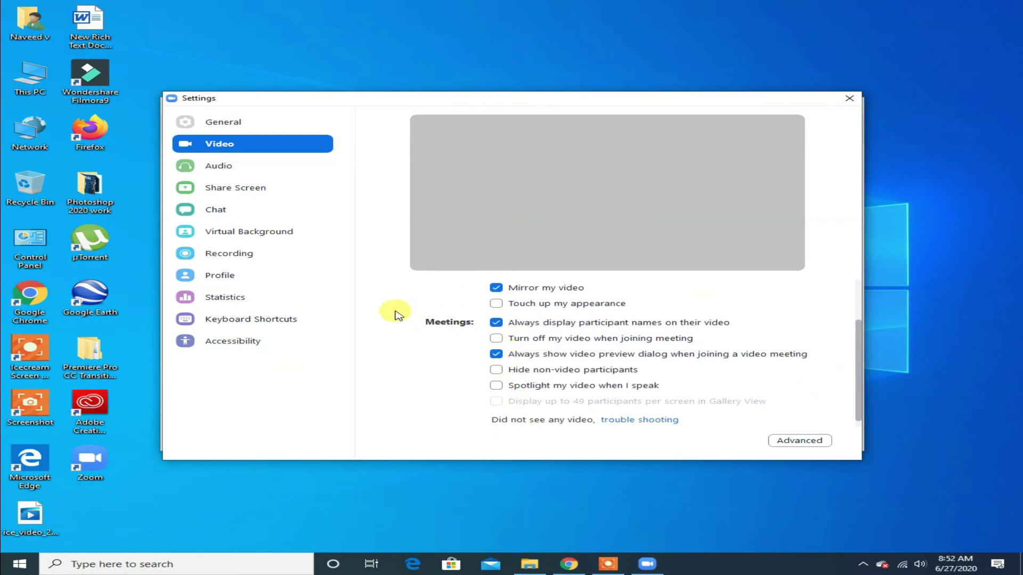
Review the Audio and Share Screen settings, then raise the speaker volume
left_click(193, 167)
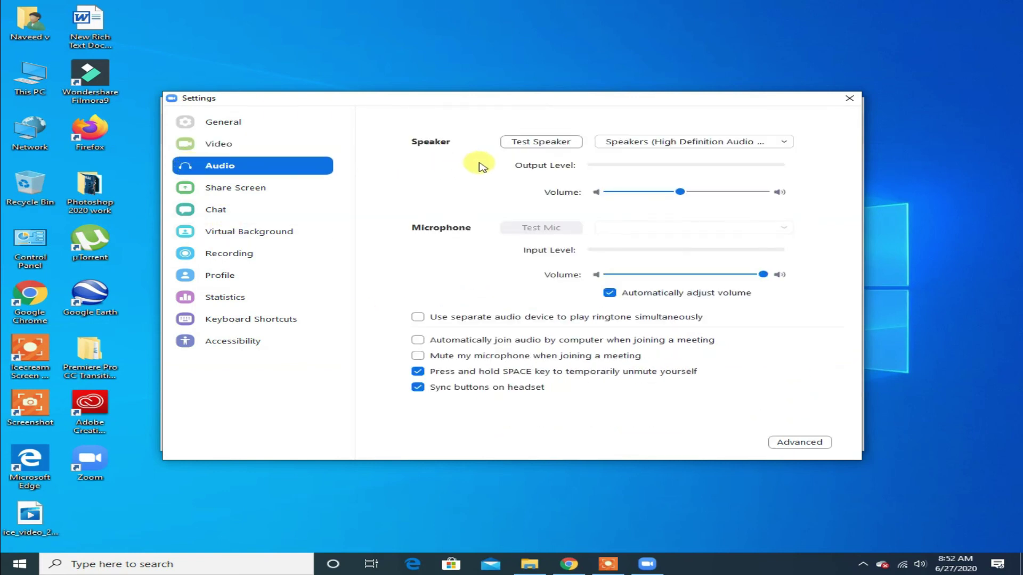
left_click(188, 190)
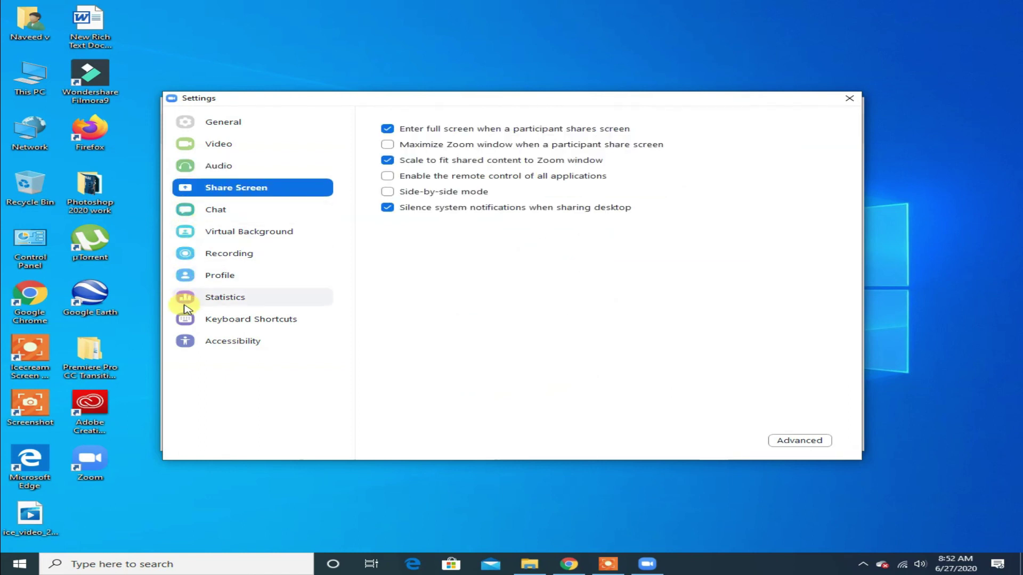
left_click(187, 167)
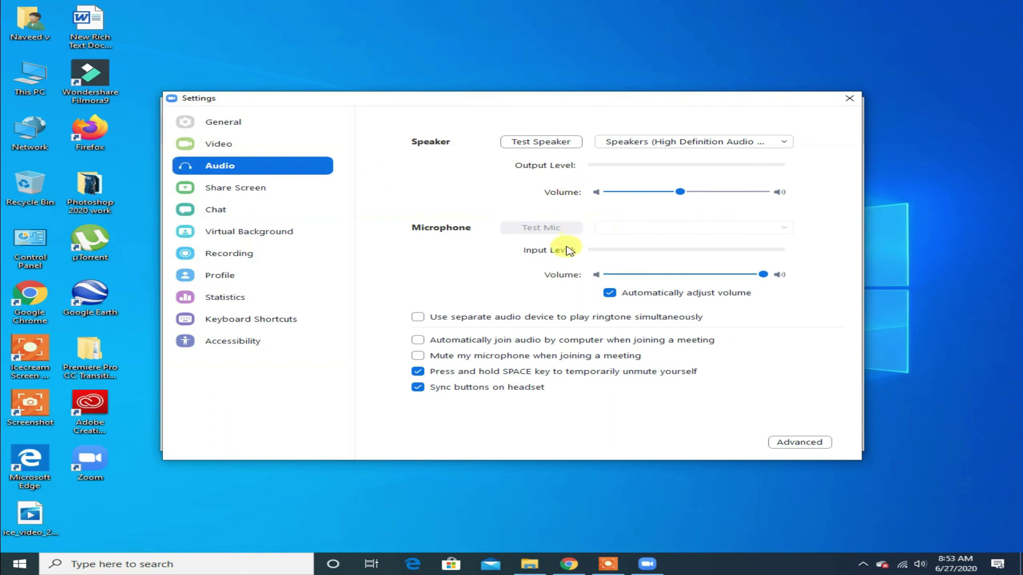
left_click_drag(679, 193, 733, 192)
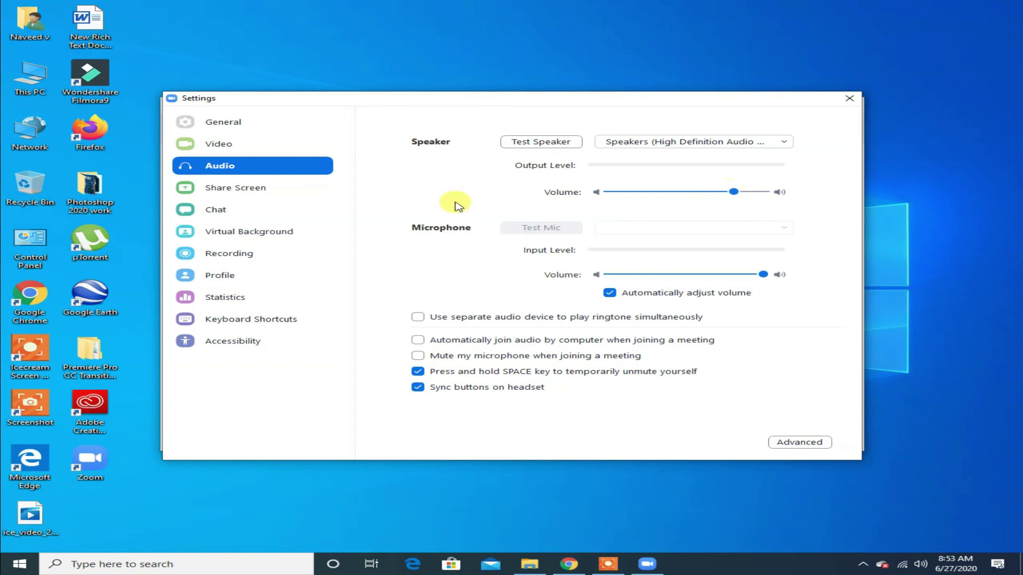
Close Settings, check the personal meeting ID's Copy ID option under New Meeting, then close Zoom
left_click(849, 98)
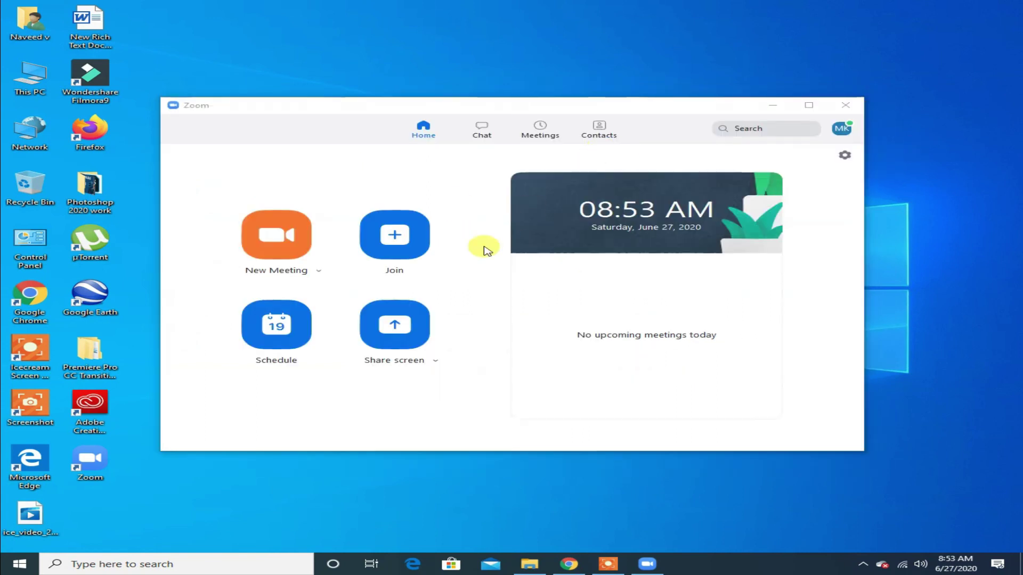
left_click(319, 272)
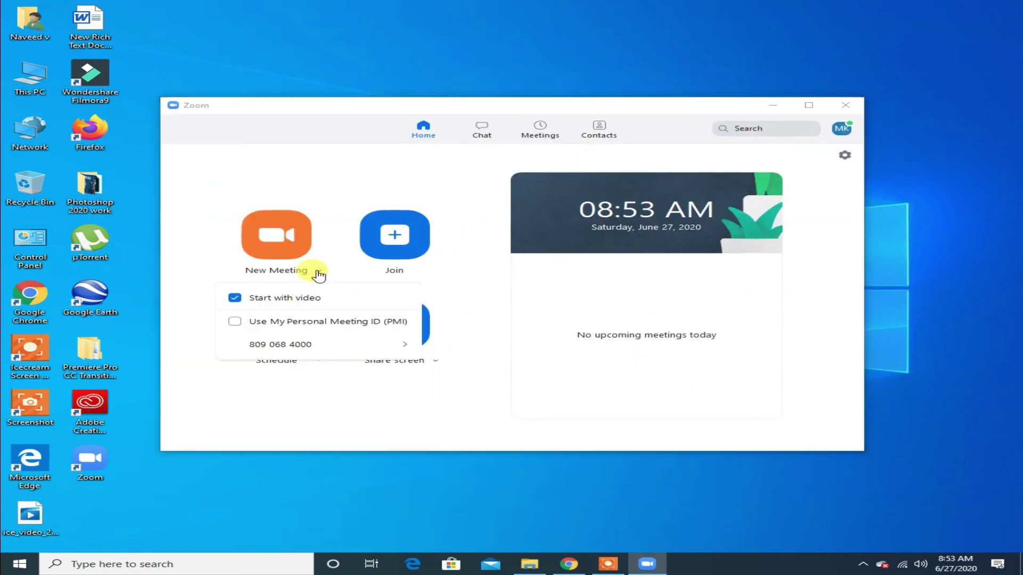
left_click(319, 347)
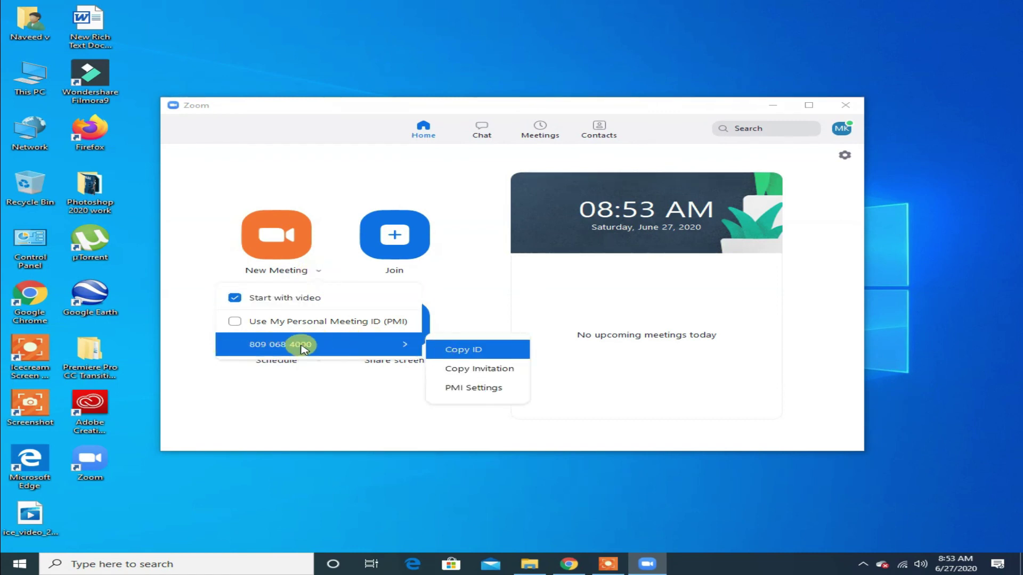
left_click(206, 247)
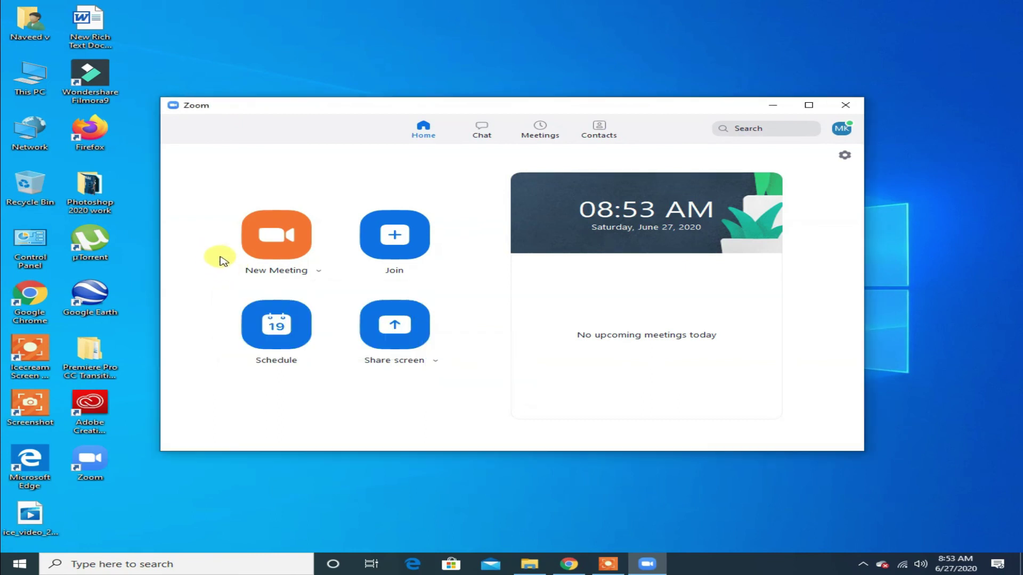
left_click(846, 105)
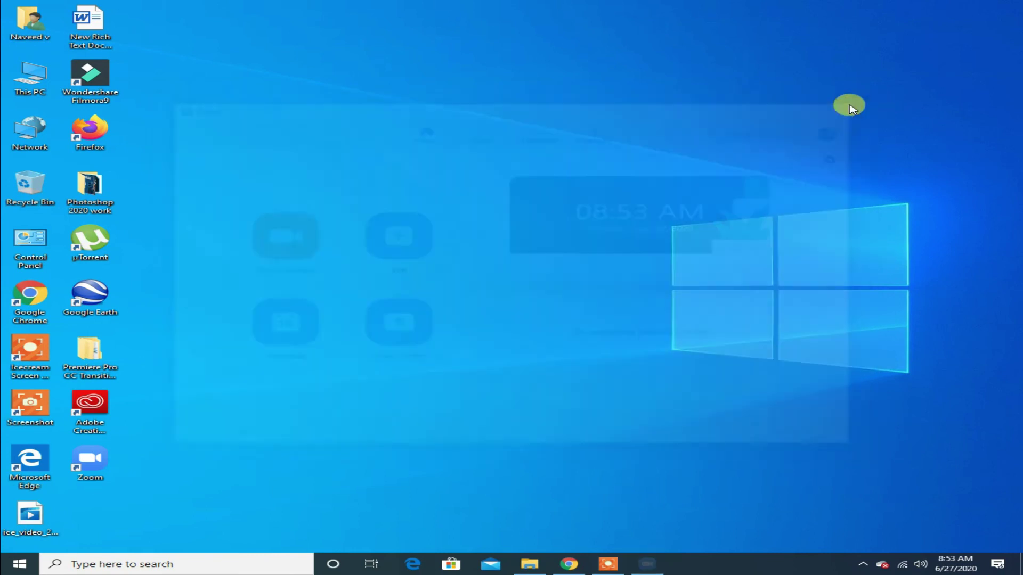